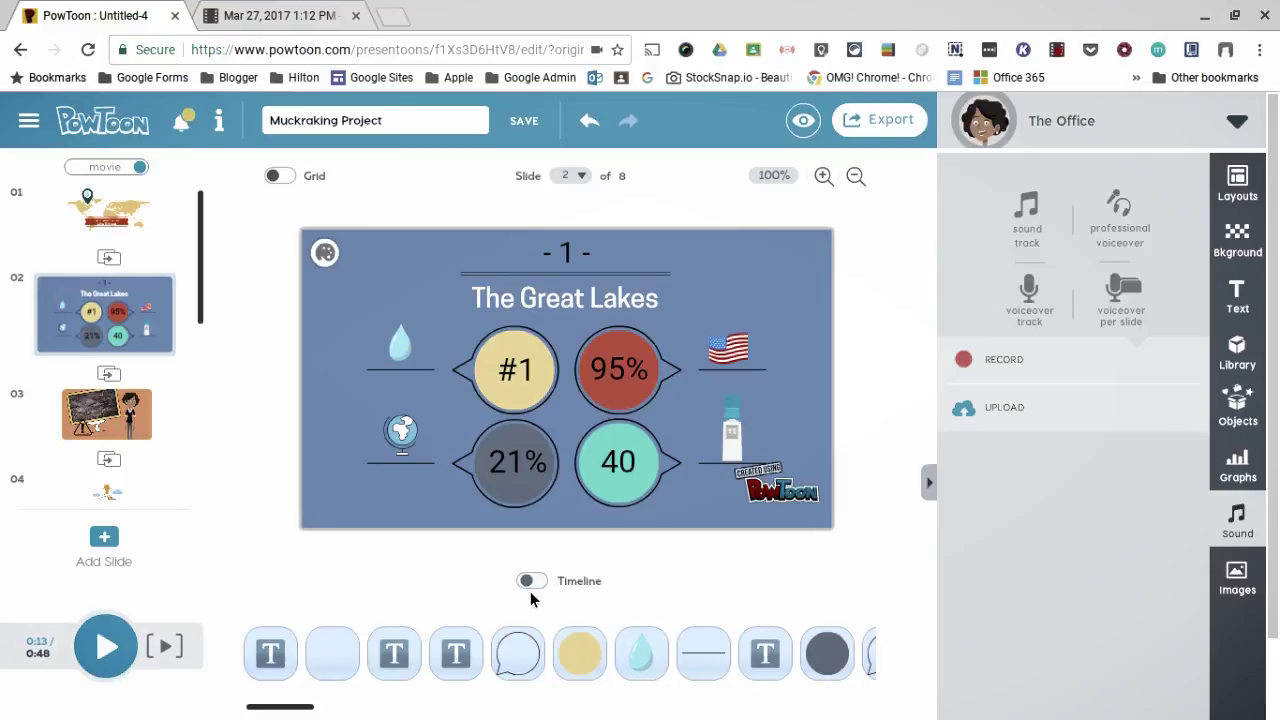
Step: Show the Great Lakes slide's 8-second timeline and dismiss the 'Use Powtoon in 7 clicks' tip
{"action": "left_click", "coordinate": [529, 604]}
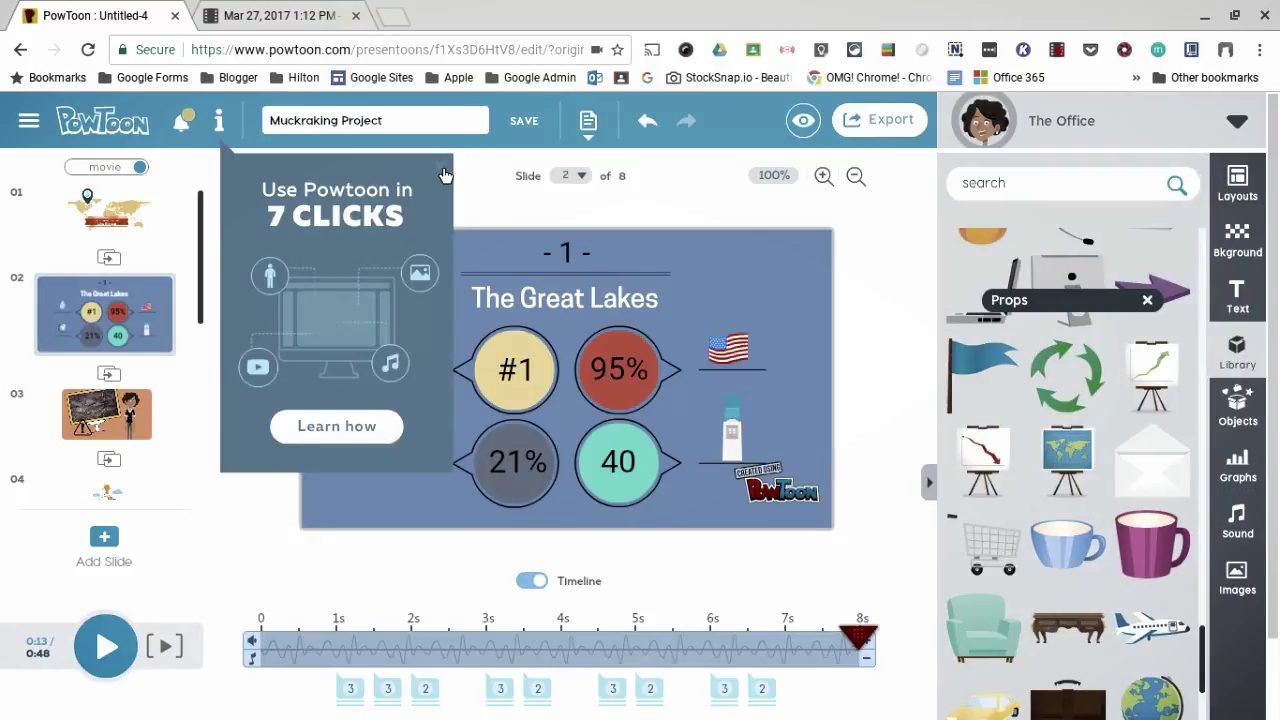
{"action": "left_click", "coordinate": [444, 175]}
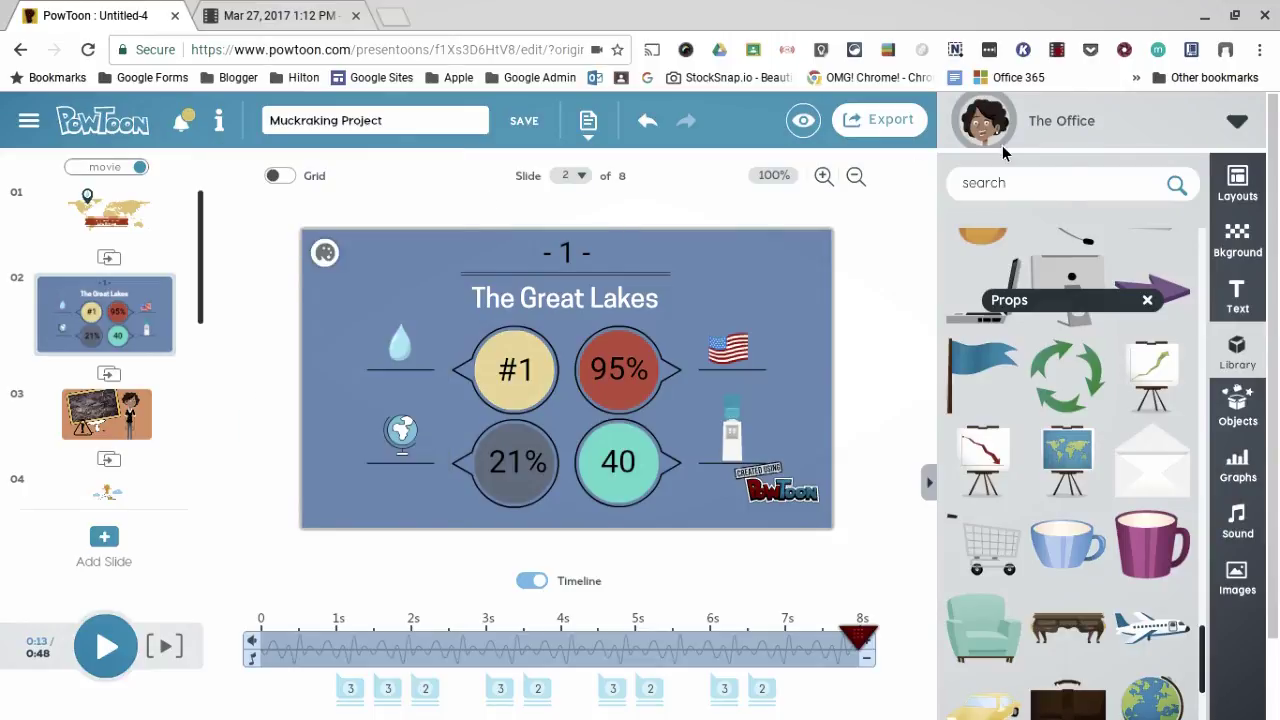
Step: Collapse the side panel, preview the slide's animation, and add seconds toward a 14-second timeline
{"action": "left_click", "coordinate": [930, 487]}
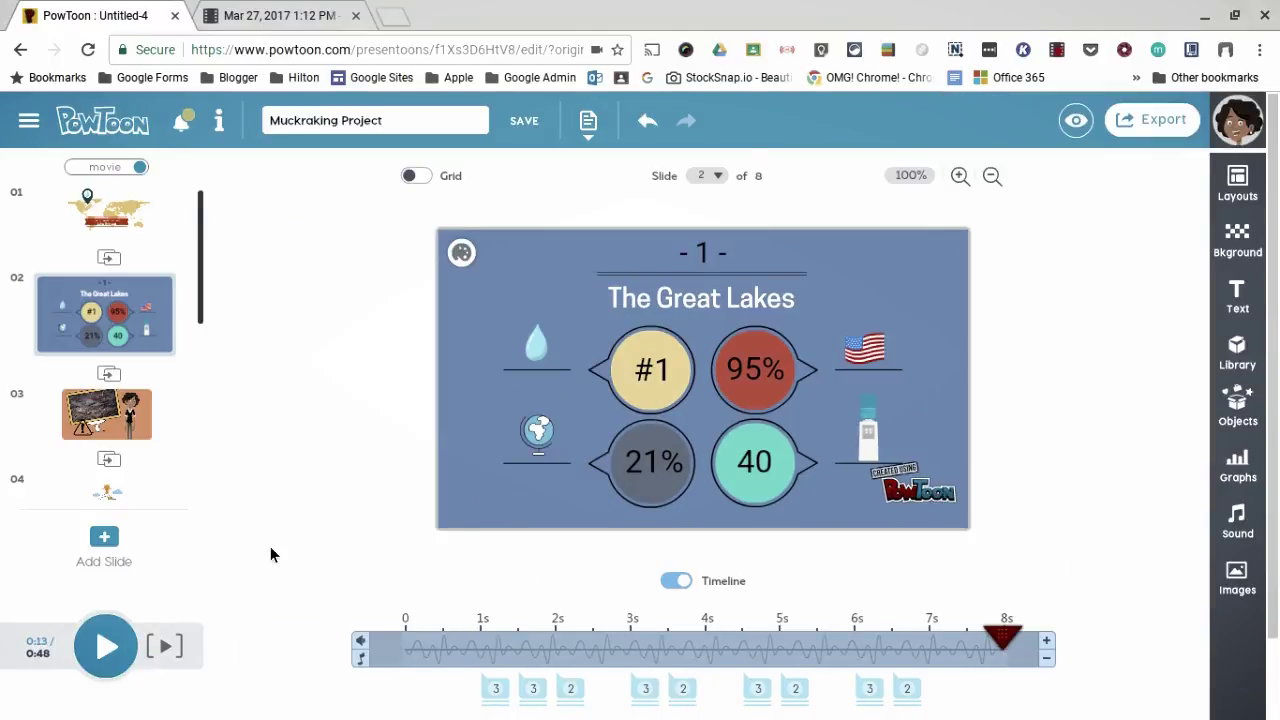
{"action": "left_click", "coordinate": [166, 647]}
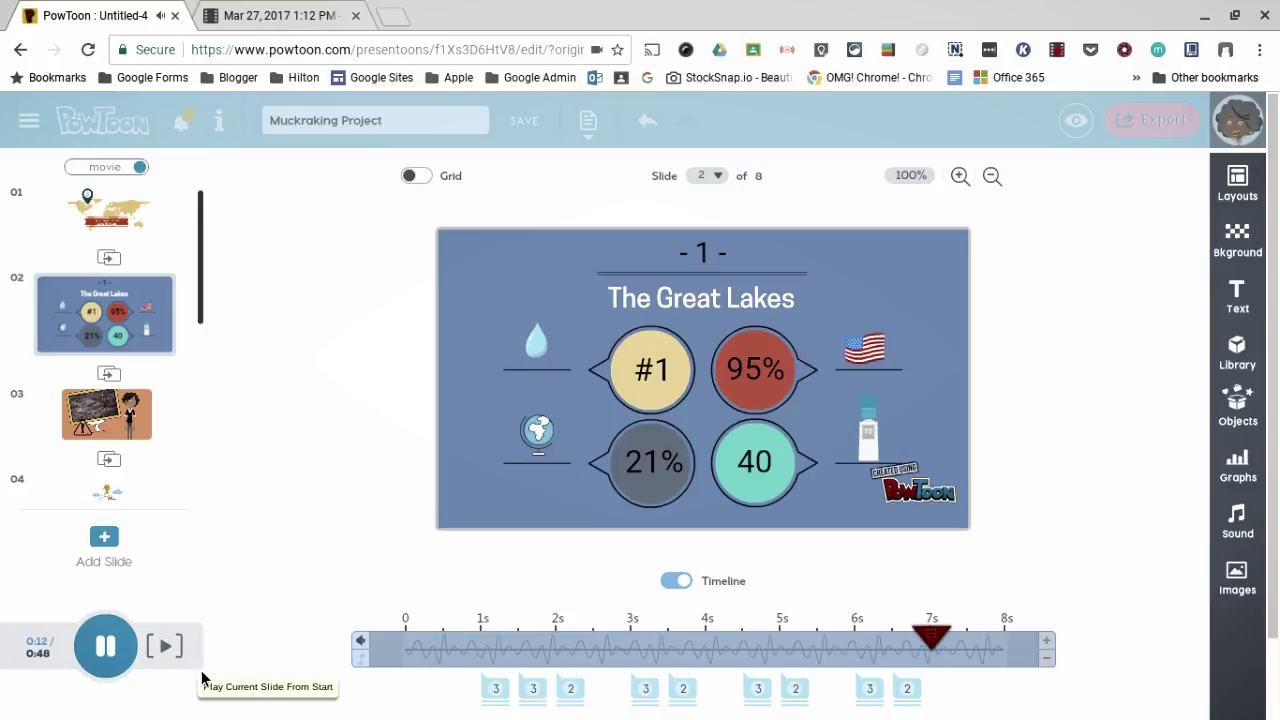
{"action": "left_click", "coordinate": [1054, 647]}
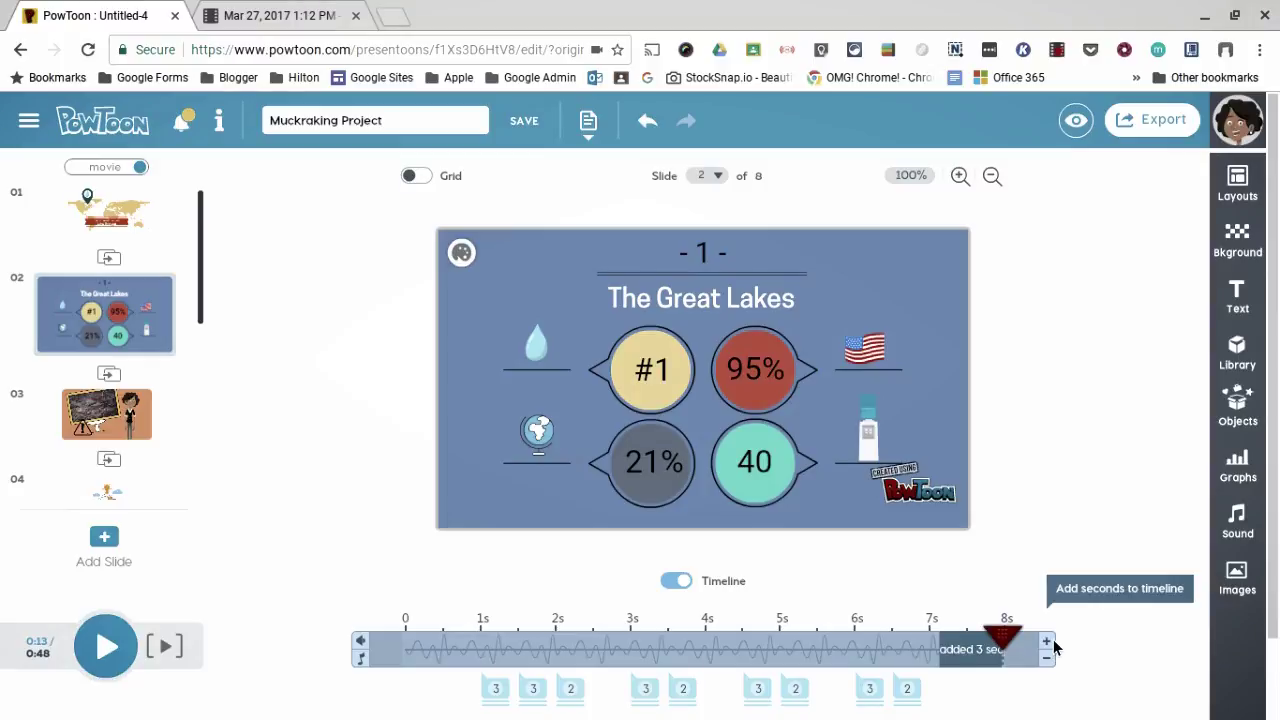
{"action": "left_click", "coordinate": [1054, 647]}
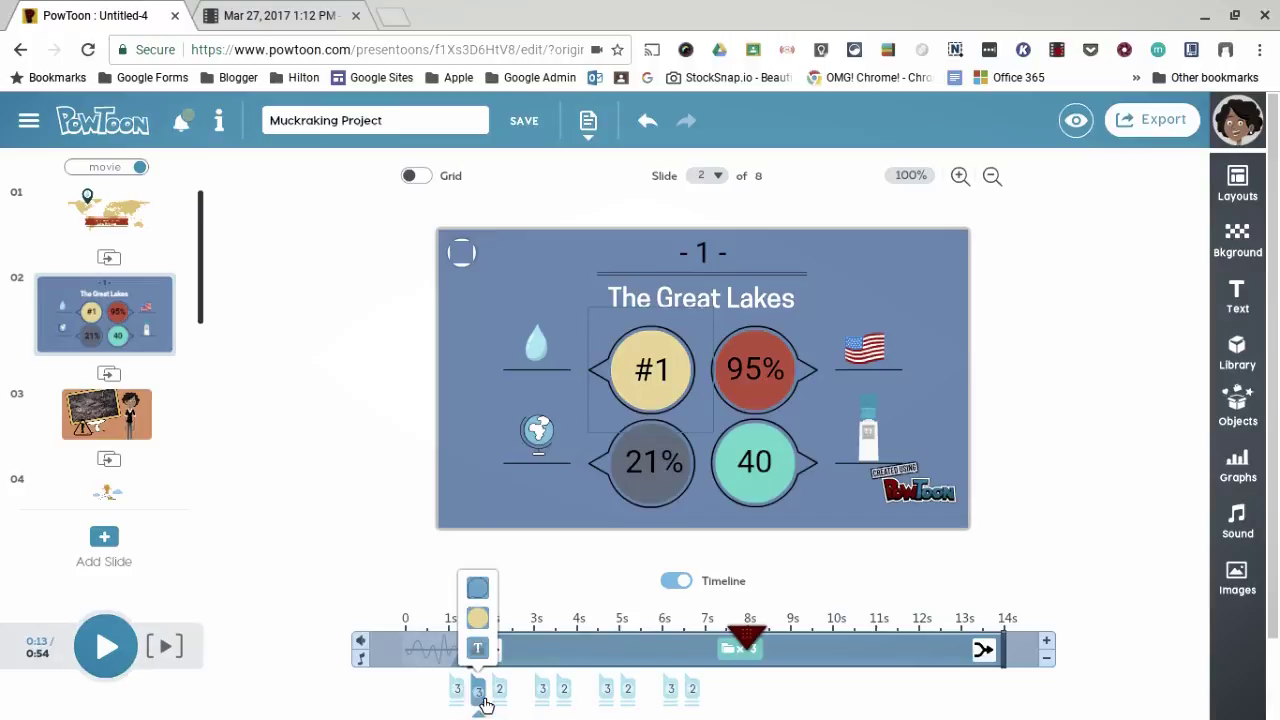
Step: Lengthen the slide to 15 seconds and nudge the 40 bundle's entrance slightly later
{"action": "mouse_move", "coordinate": [478, 689]}
{"action": "left_click", "coordinate": [1046, 641]}
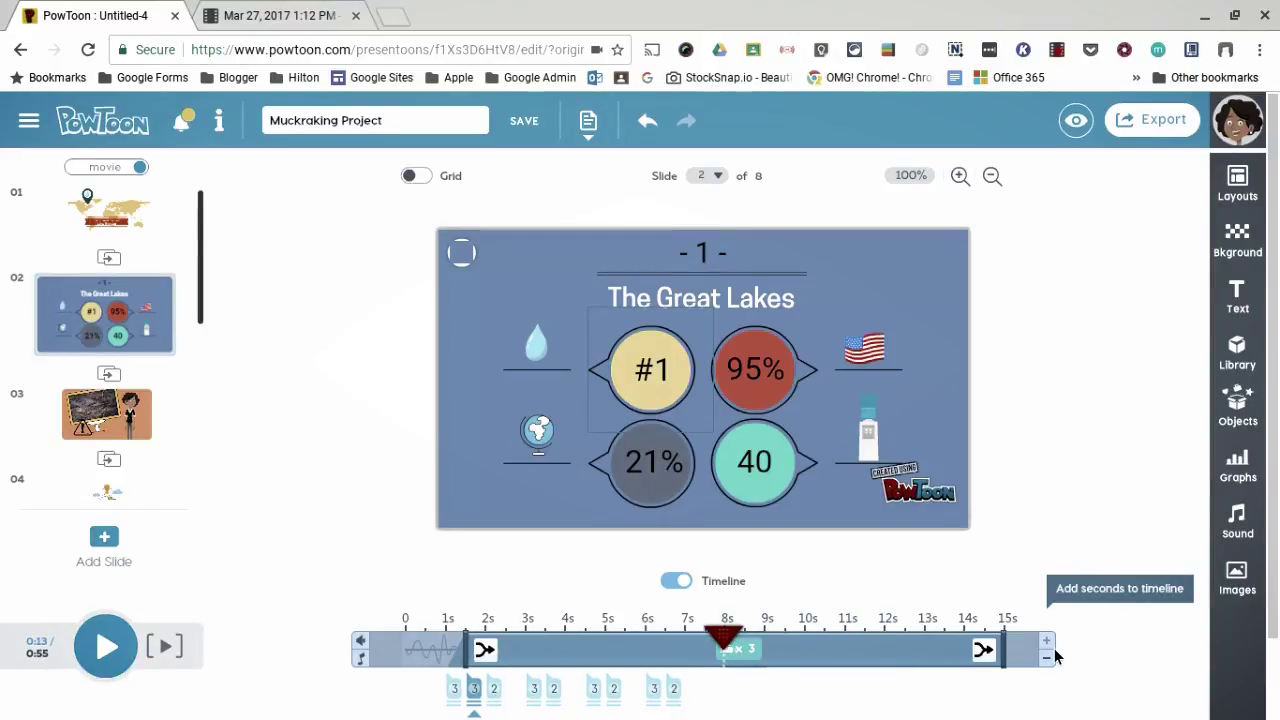
{"action": "left_click", "coordinate": [676, 692]}
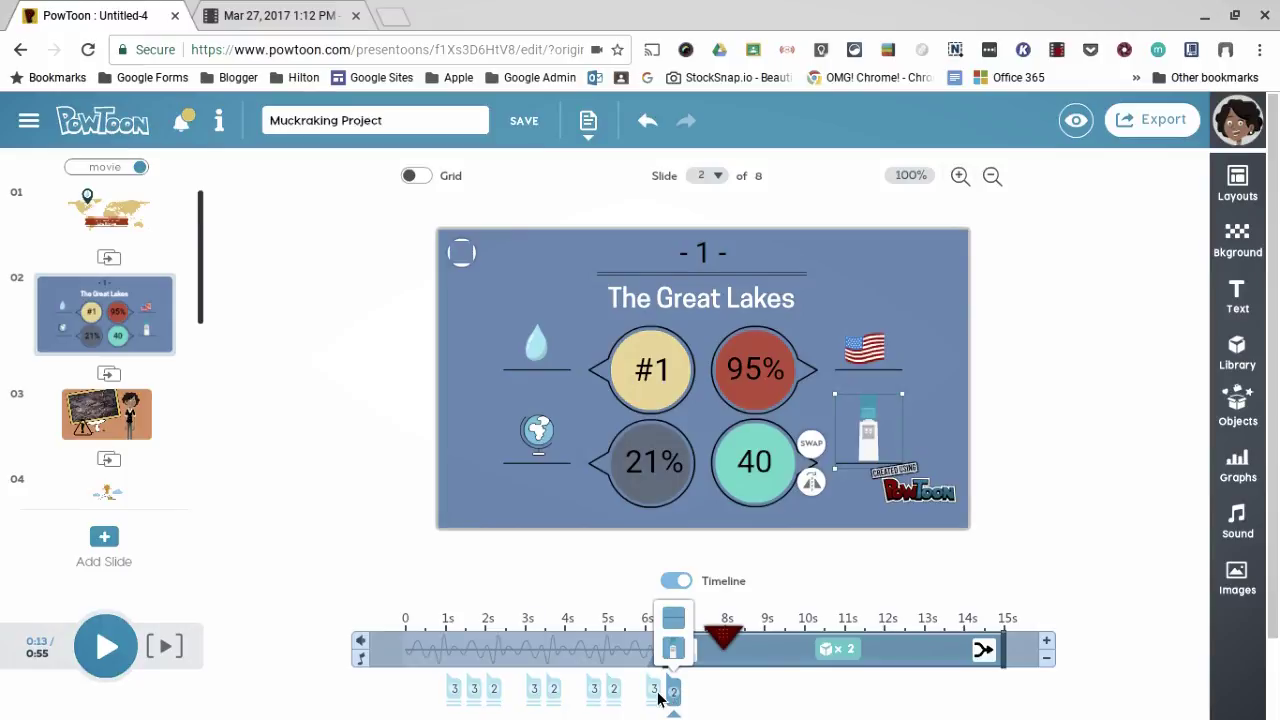
{"action": "left_click", "coordinate": [656, 692]}
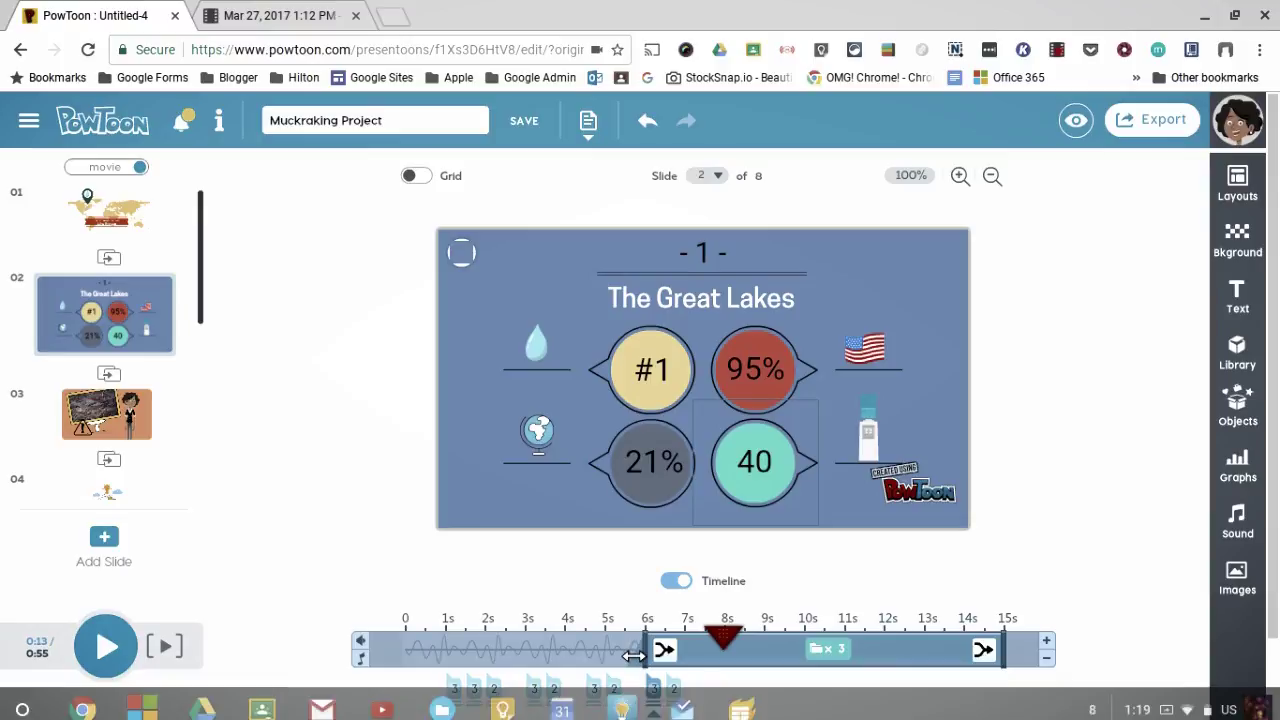
{"action": "left_click_drag", "start_coordinate": [634, 655], "coordinate": [651, 657]}
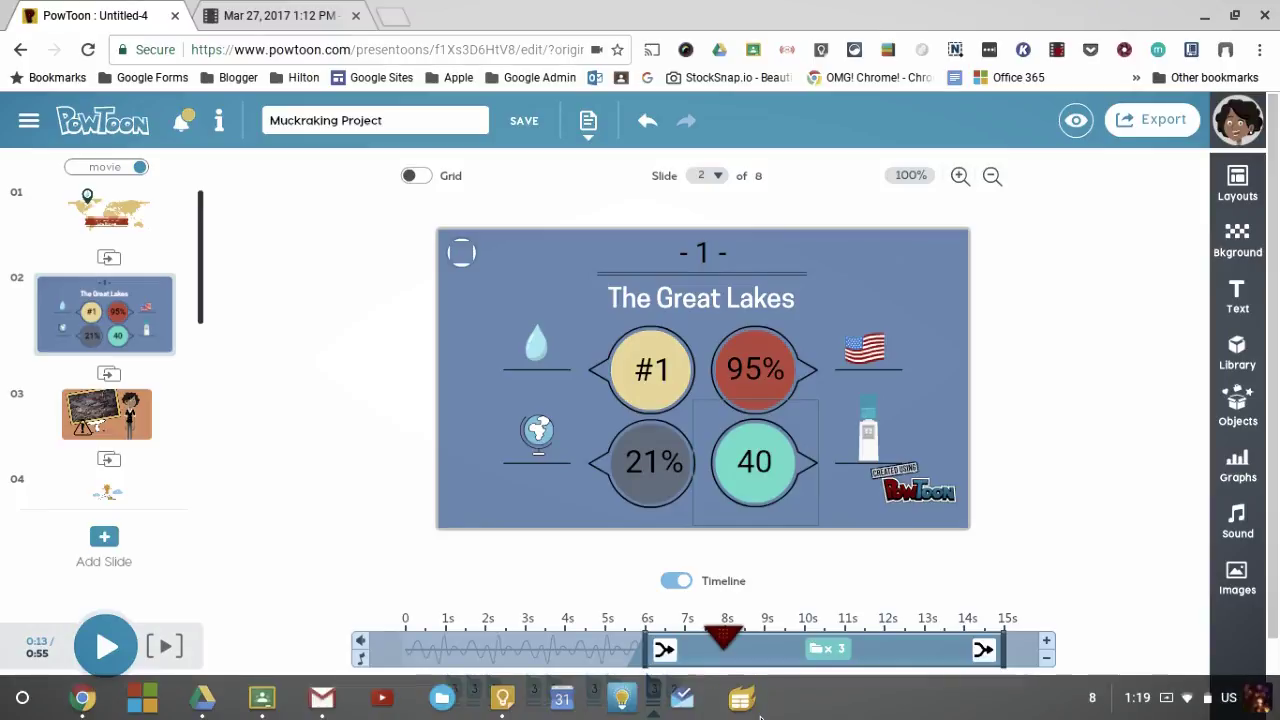
Step: Delay the water cooler bundle's entrance to about 11.5 seconds
{"action": "left_click", "coordinate": [678, 694]}
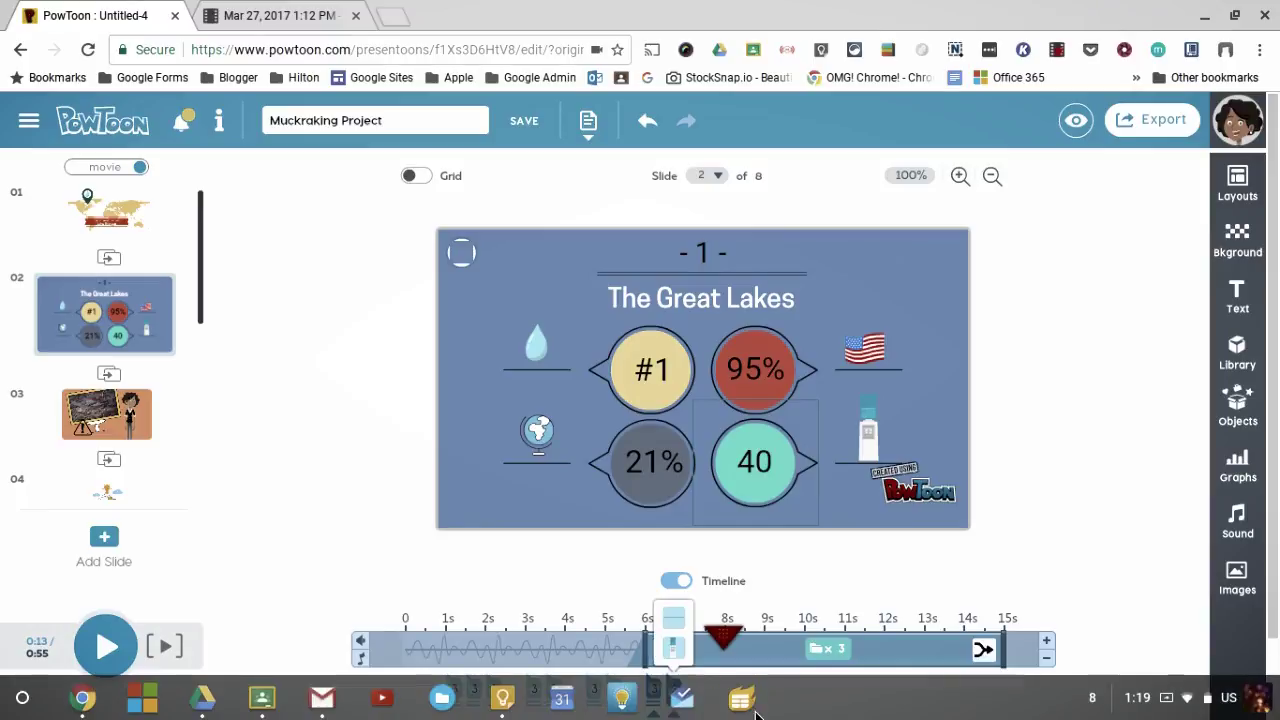
{"action": "left_click", "coordinate": [655, 662]}
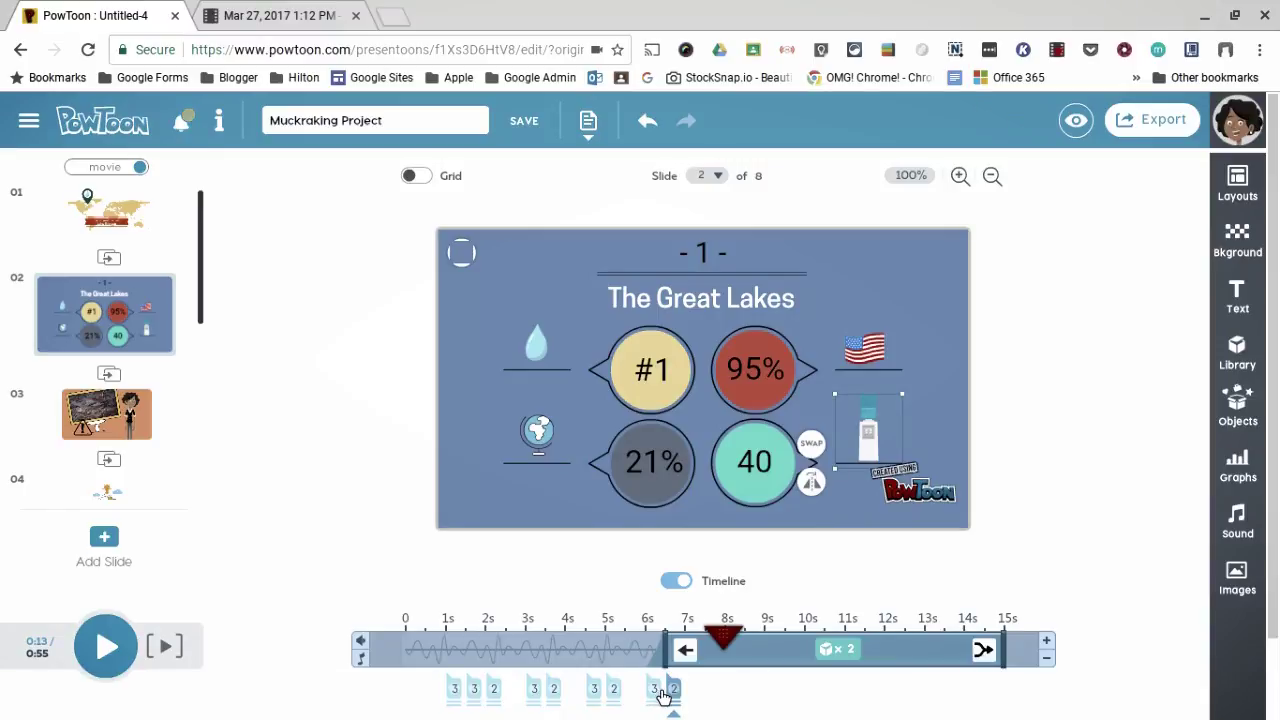
{"action": "left_click", "coordinate": [661, 690]}
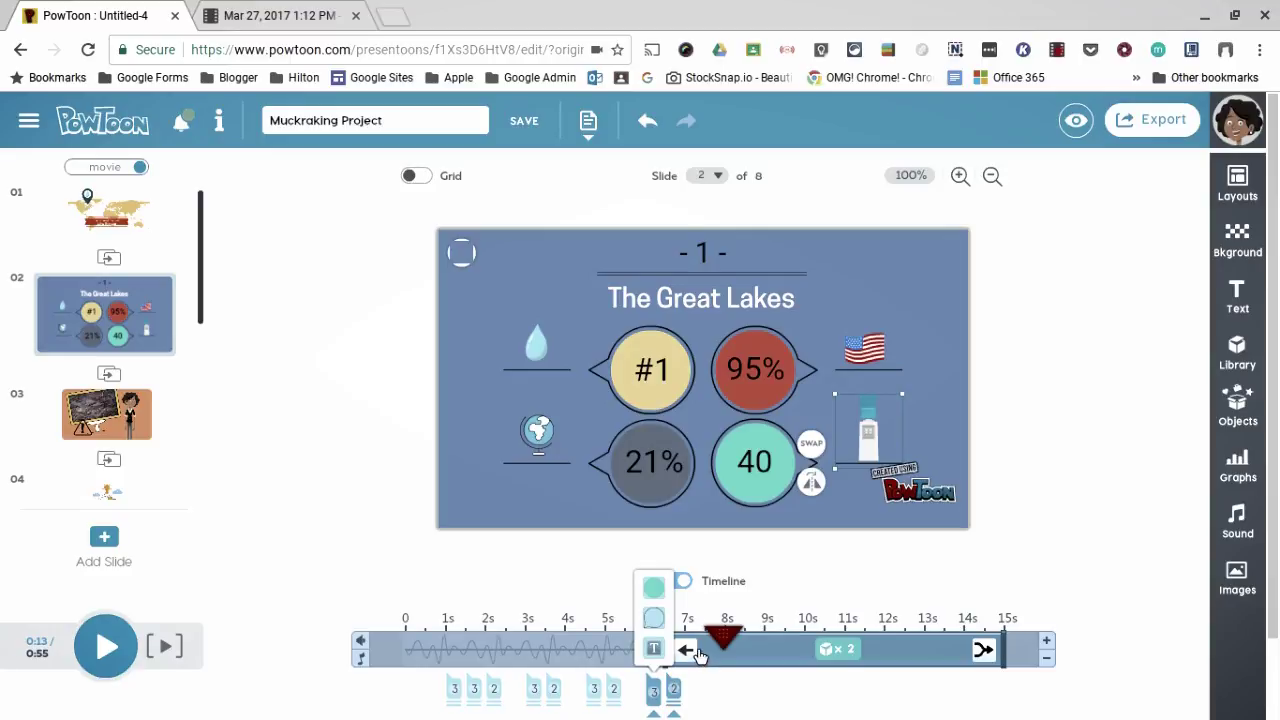
{"action": "left_click", "coordinate": [697, 652]}
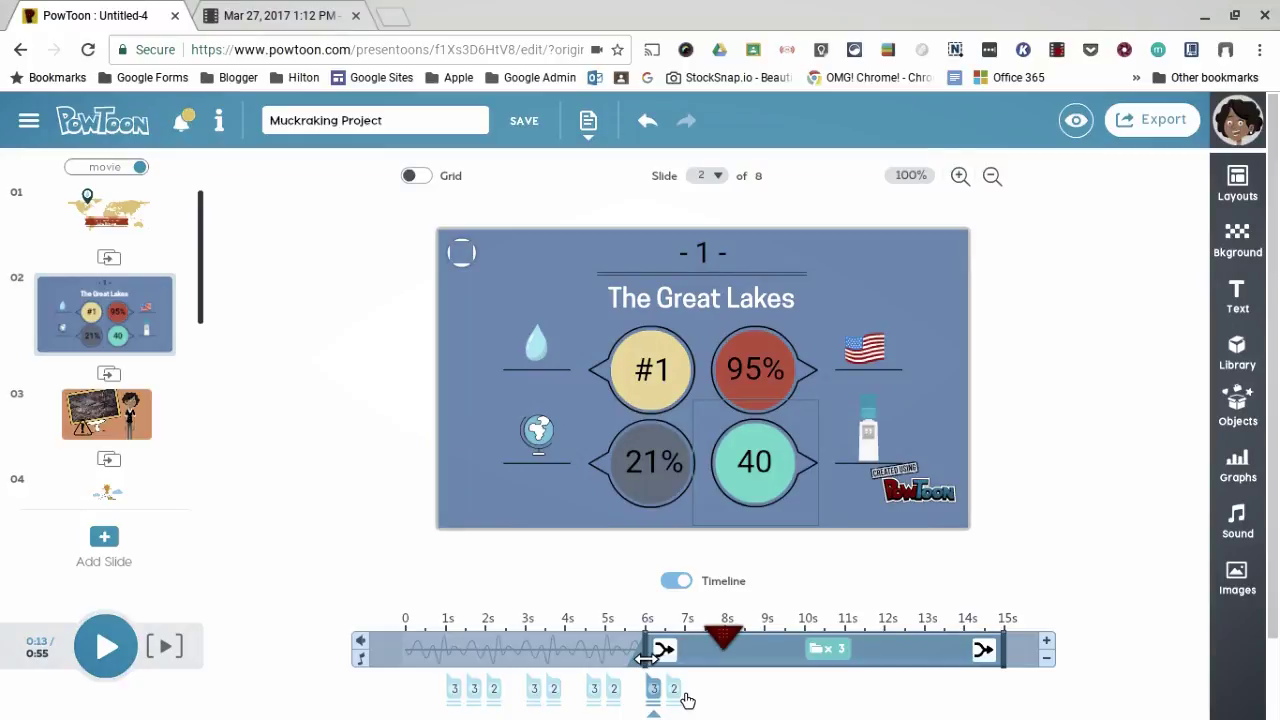
{"action": "left_click", "coordinate": [673, 688]}
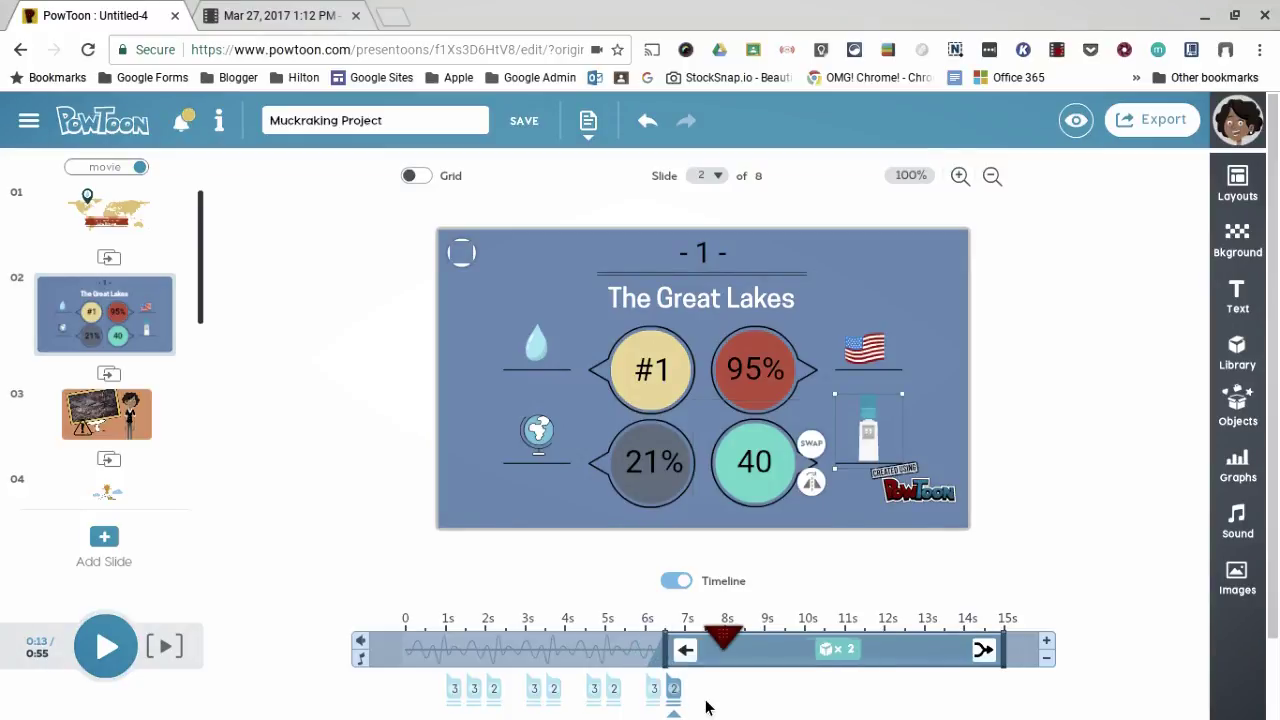
{"action": "left_click", "coordinate": [670, 651]}
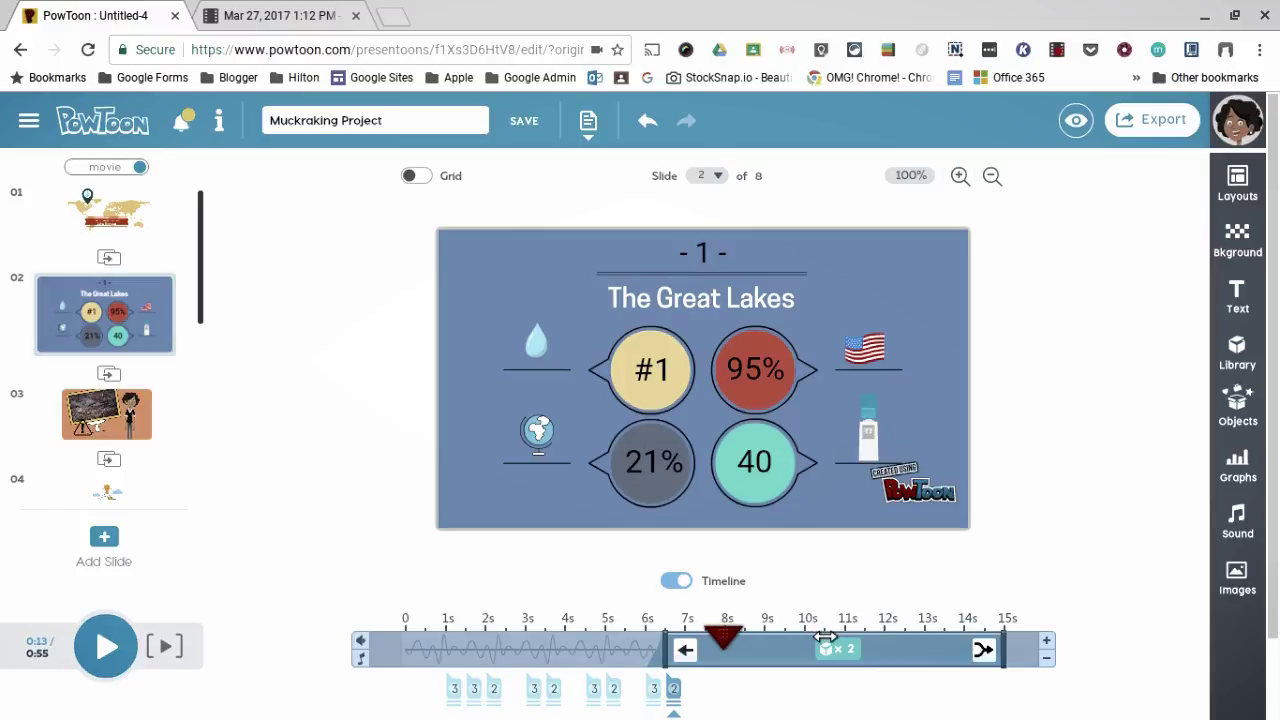
{"action": "left_click_drag", "start_coordinate": [826, 637], "coordinate": [885, 655]}
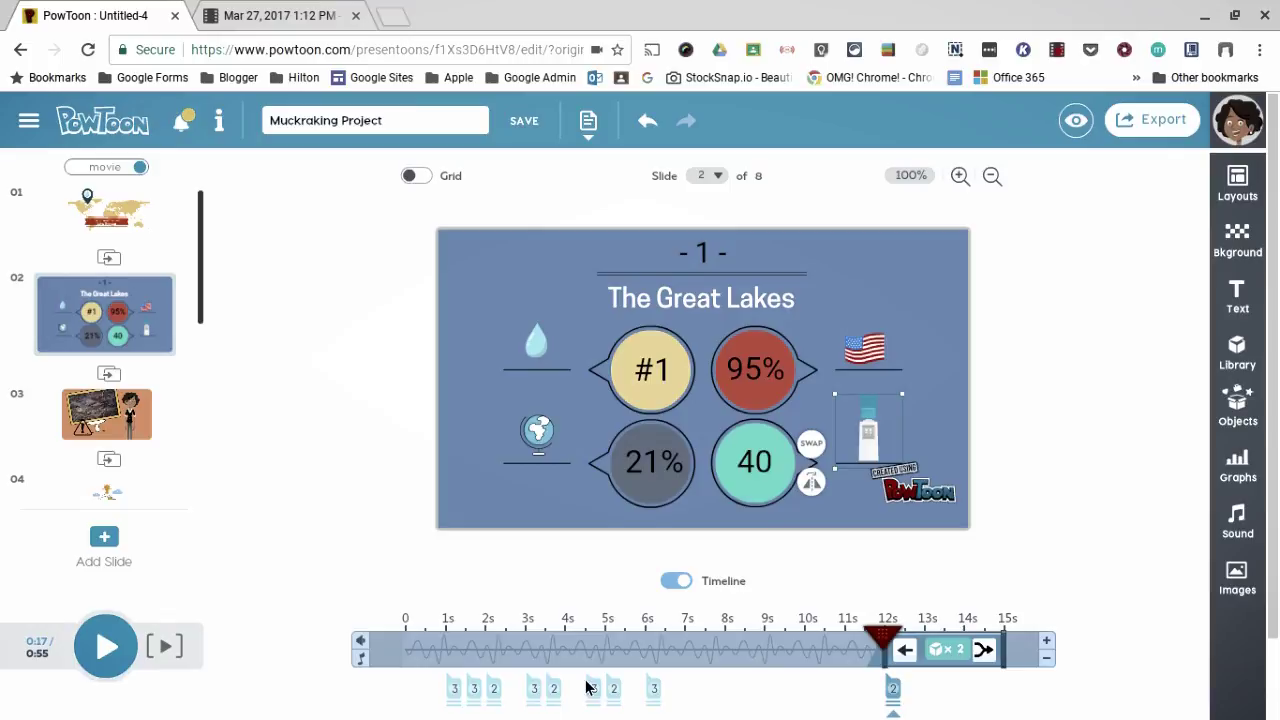
{"action": "mouse_move", "coordinate": [613, 689]}
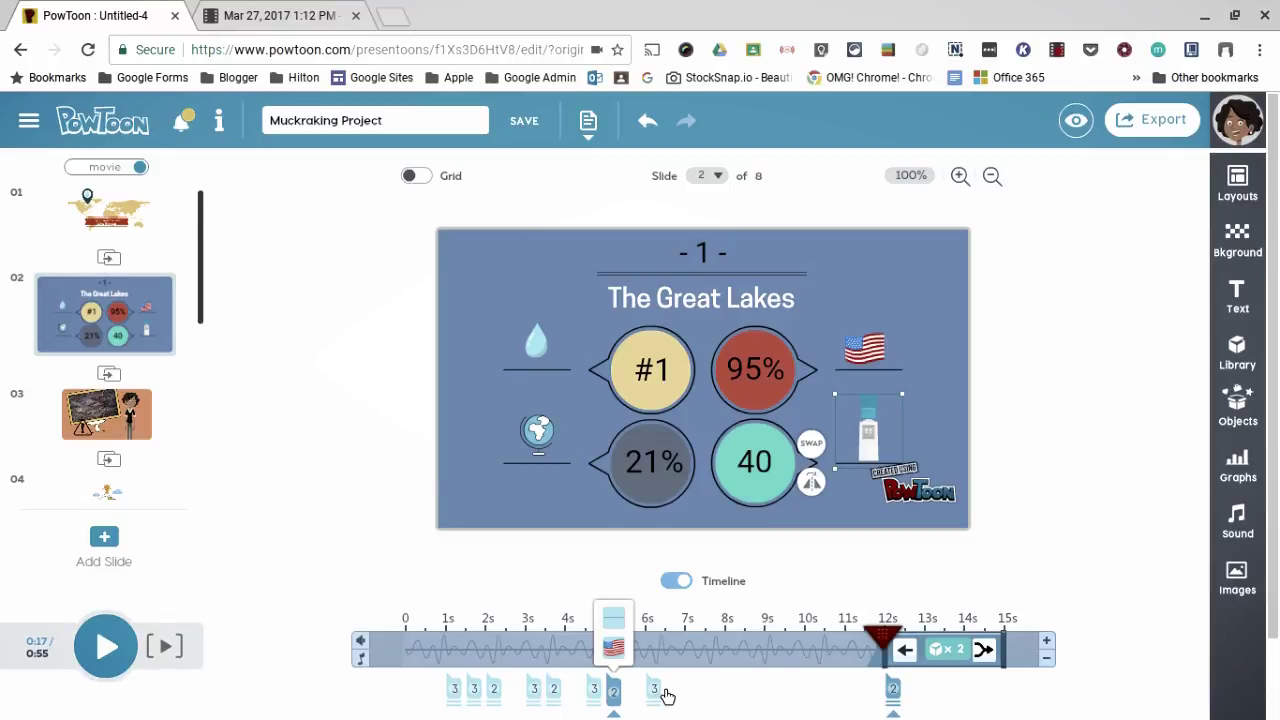
Step: Move the three-element 40 bundle's entrance to about 9 seconds
{"action": "left_click", "coordinate": [658, 690]}
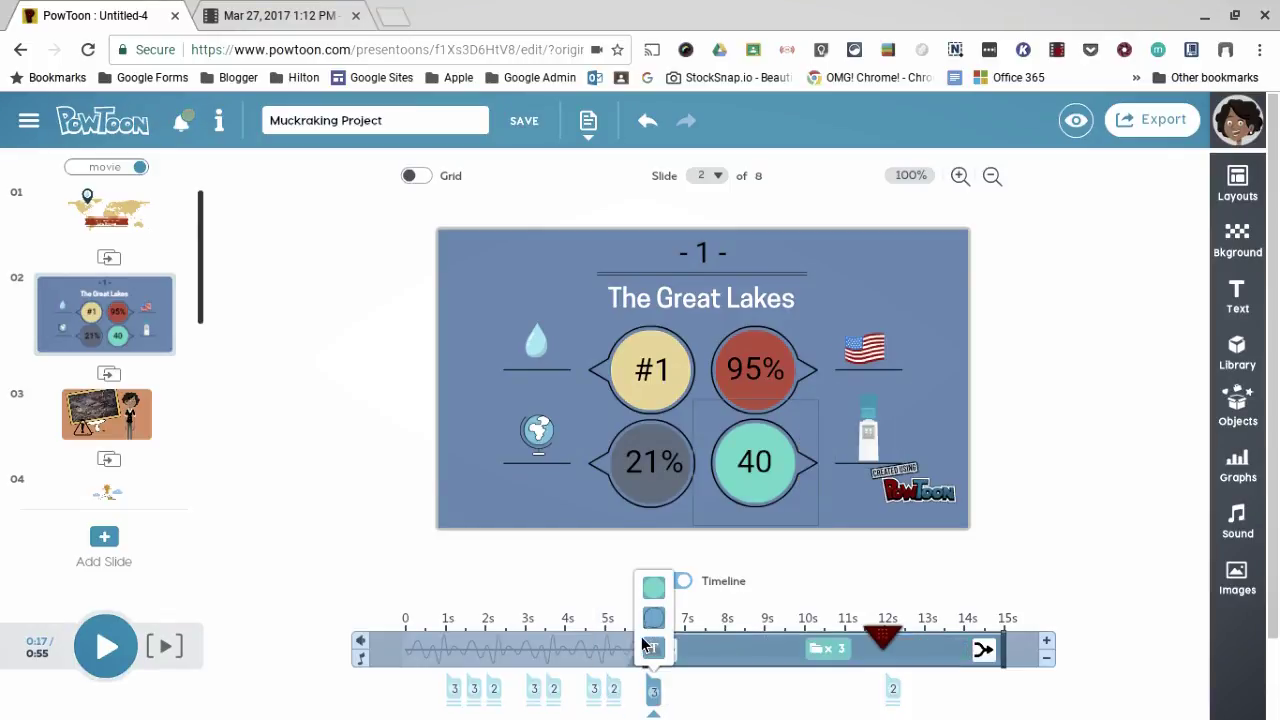
{"action": "left_click", "coordinate": [648, 646]}
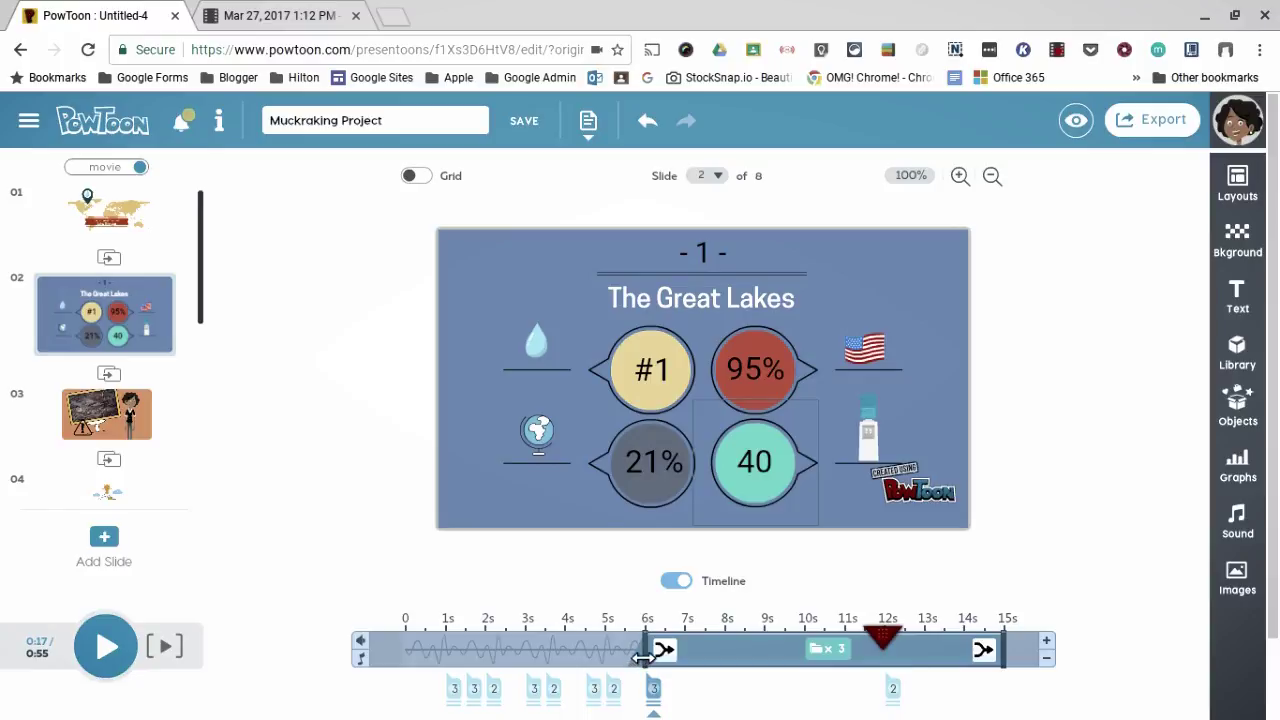
{"action": "left_click_drag", "start_coordinate": [641, 655], "coordinate": [912, 675]}
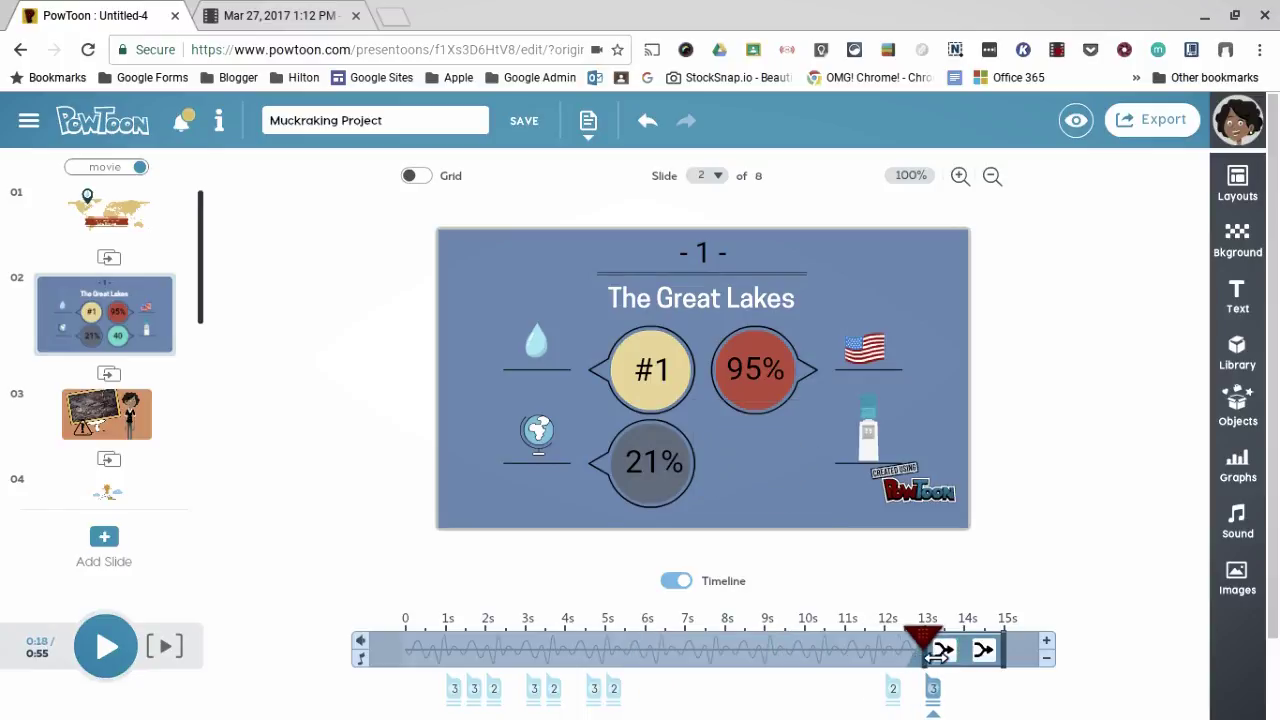
{"action": "mouse_move", "coordinate": [912, 676]}
{"action": "left_mouse_down"}
{"action": "mouse_move", "coordinate": [758, 683]}
{"action": "mouse_move", "coordinate": [862, 662]}
{"action": "left_mouse_up"}
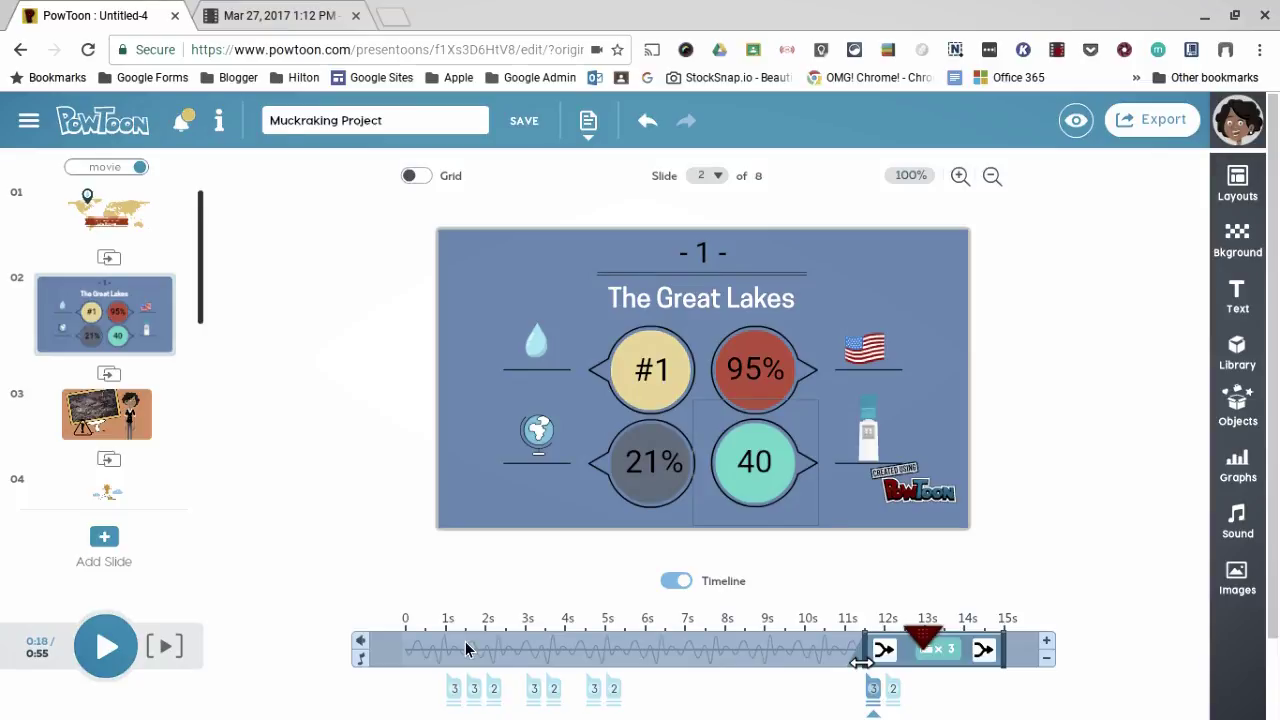
Step: Delay the flag bundle's entrance from 5 seconds to about 10 seconds
{"action": "left_click", "coordinate": [553, 690]}
{"action": "left_click", "coordinate": [616, 690]}
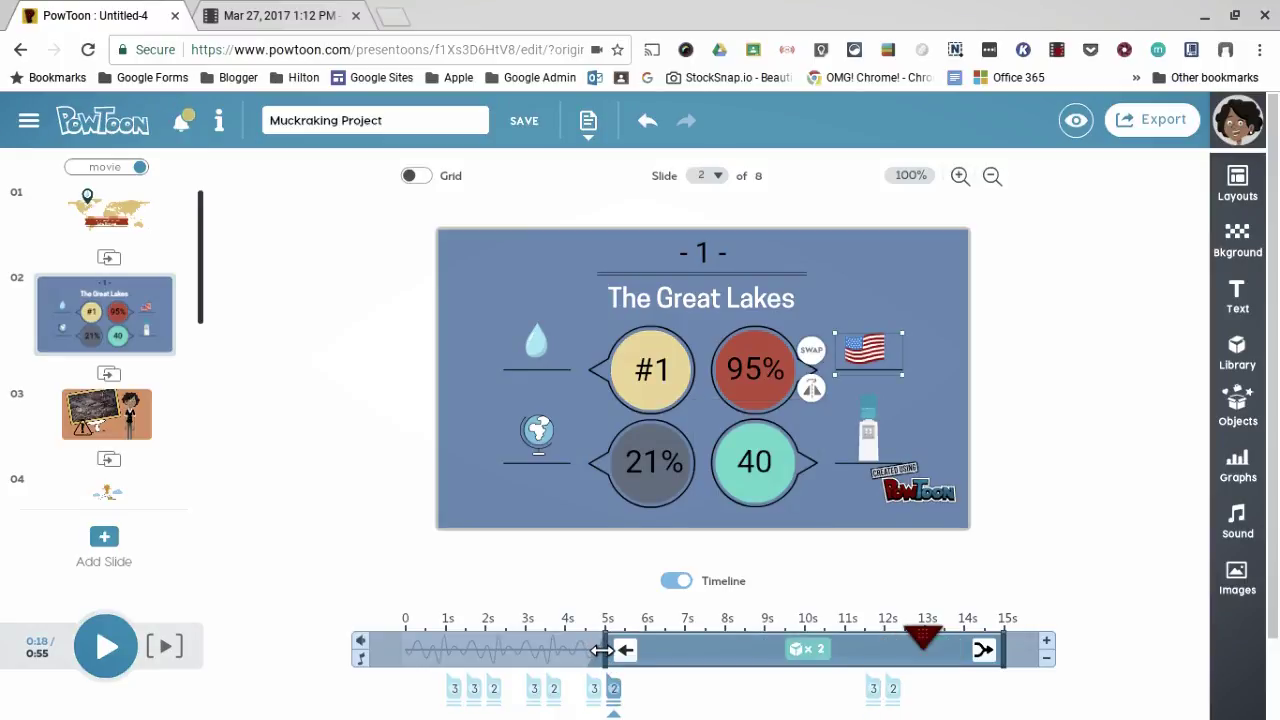
{"action": "mouse_move", "coordinate": [602, 650]}
{"action": "left_mouse_down"}
{"action": "mouse_move", "coordinate": [785, 652]}
{"action": "mouse_move", "coordinate": [720, 686]}
{"action": "mouse_move", "coordinate": [704, 683]}
{"action": "mouse_move", "coordinate": [792, 672]}
{"action": "left_mouse_up"}
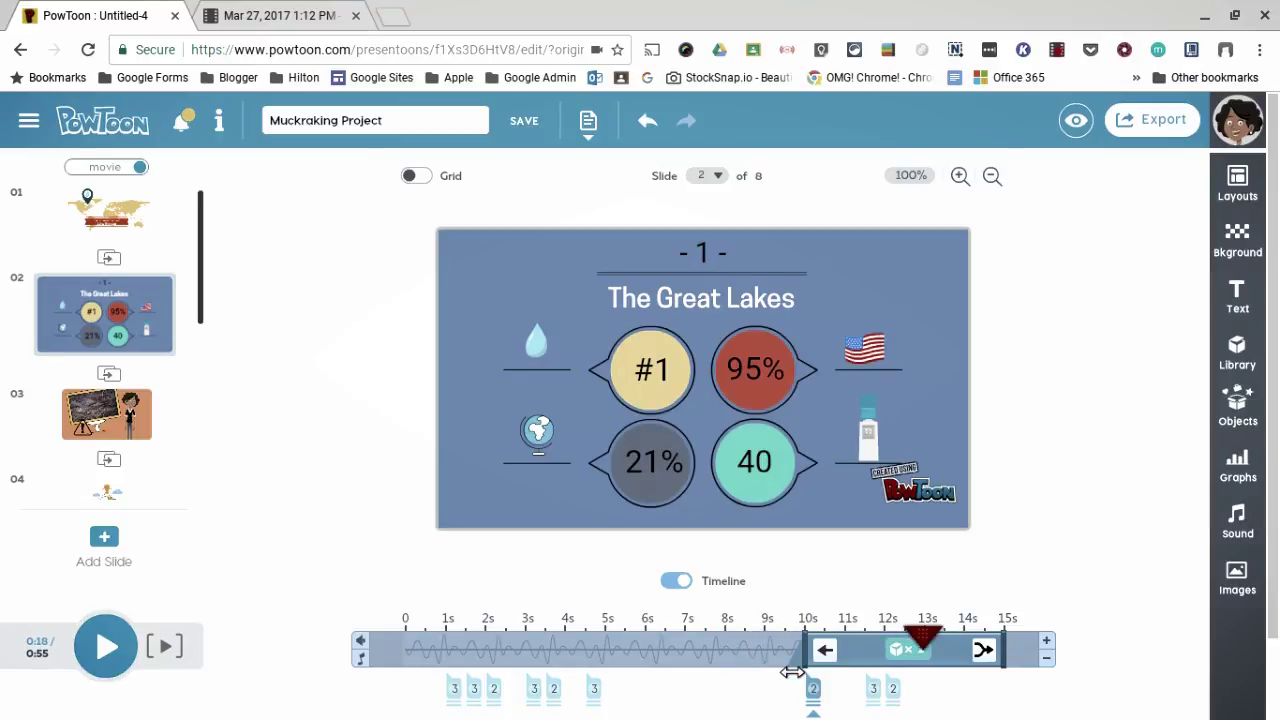
{"action": "left_click", "coordinate": [594, 690]}
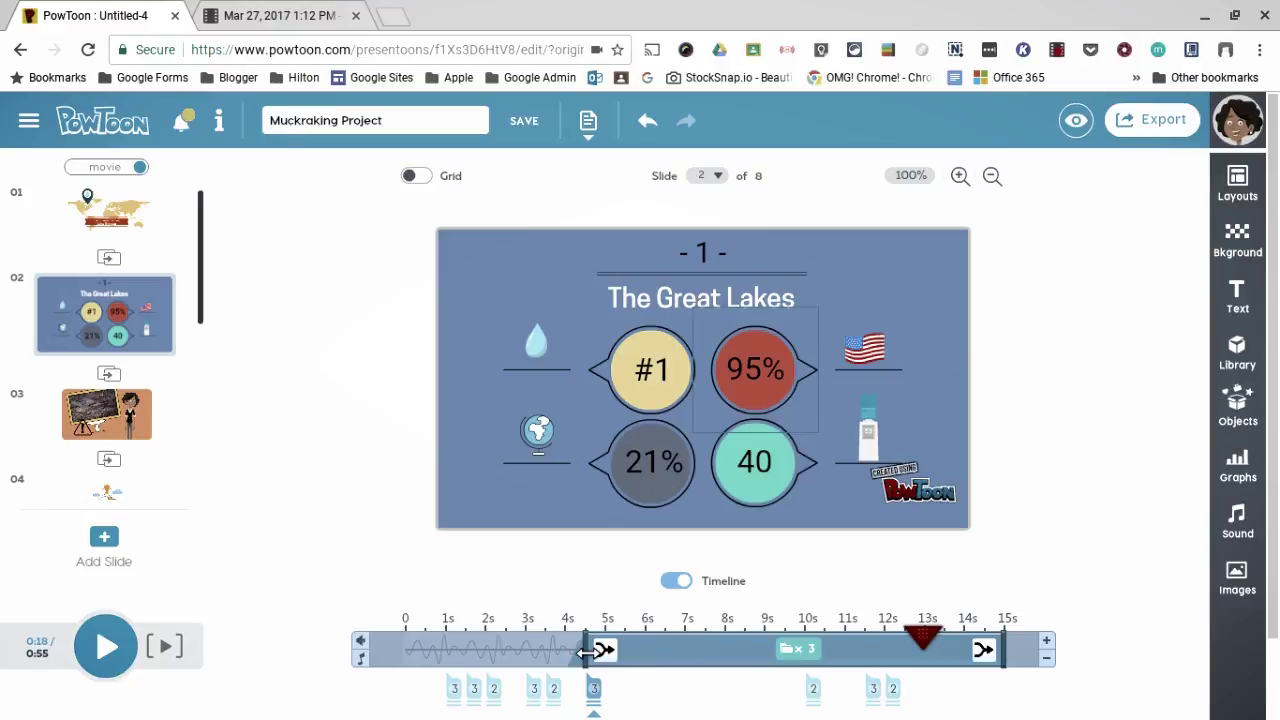
Step: Push the three-element bundle later and delay the globe's entrance to about 6 seconds
{"action": "mouse_move", "coordinate": [586, 651]}
{"action": "left_mouse_down"}
{"action": "mouse_move", "coordinate": [811, 678]}
{"action": "mouse_move", "coordinate": [740, 692]}
{"action": "mouse_move", "coordinate": [812, 688]}
{"action": "mouse_move", "coordinate": [789, 688]}
{"action": "left_mouse_up"}
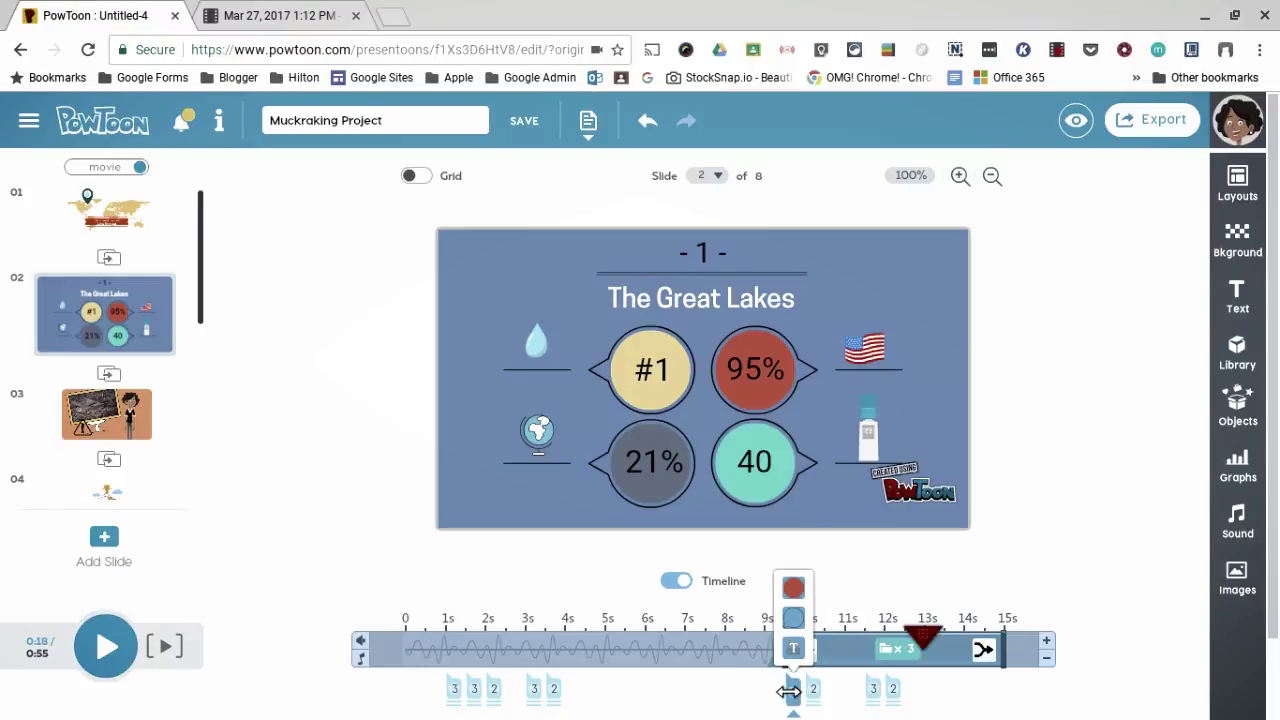
{"action": "left_click", "coordinate": [560, 692]}
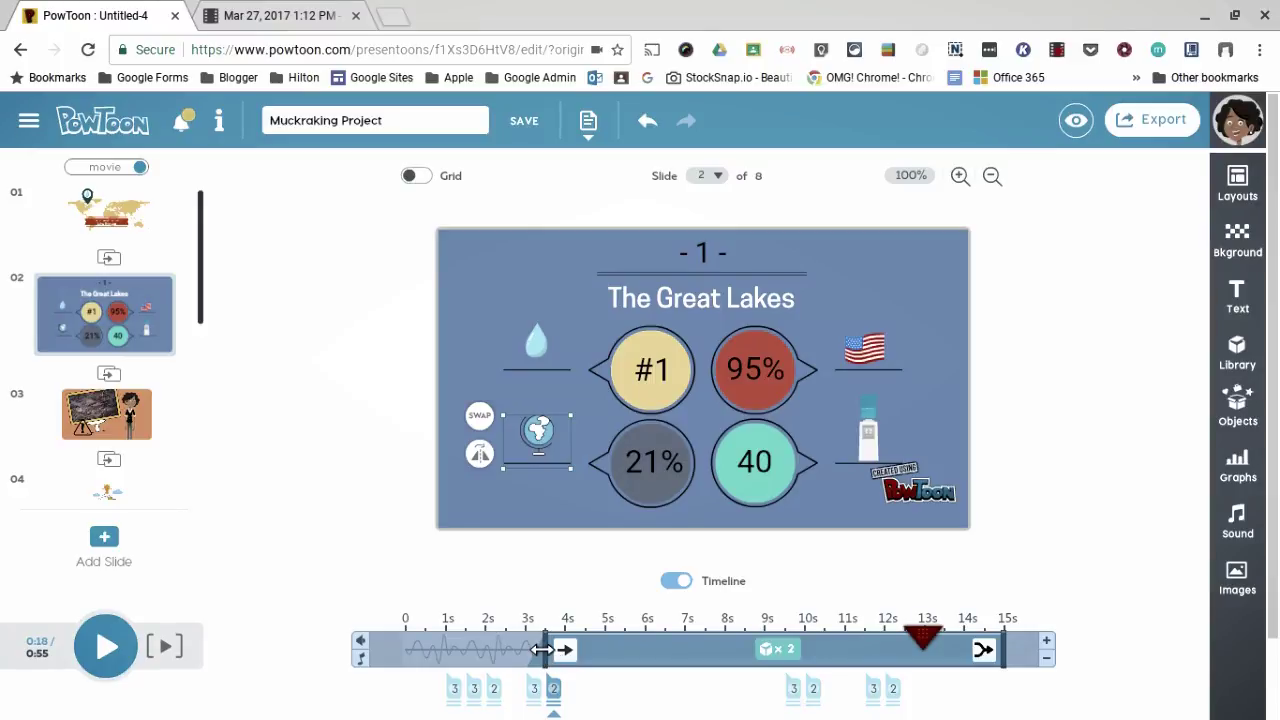
{"action": "mouse_move", "coordinate": [541, 650]}
{"action": "left_mouse_down"}
{"action": "mouse_move", "coordinate": [681, 646]}
{"action": "mouse_move", "coordinate": [595, 665]}
{"action": "mouse_move", "coordinate": [647, 641]}
{"action": "left_mouse_up"}
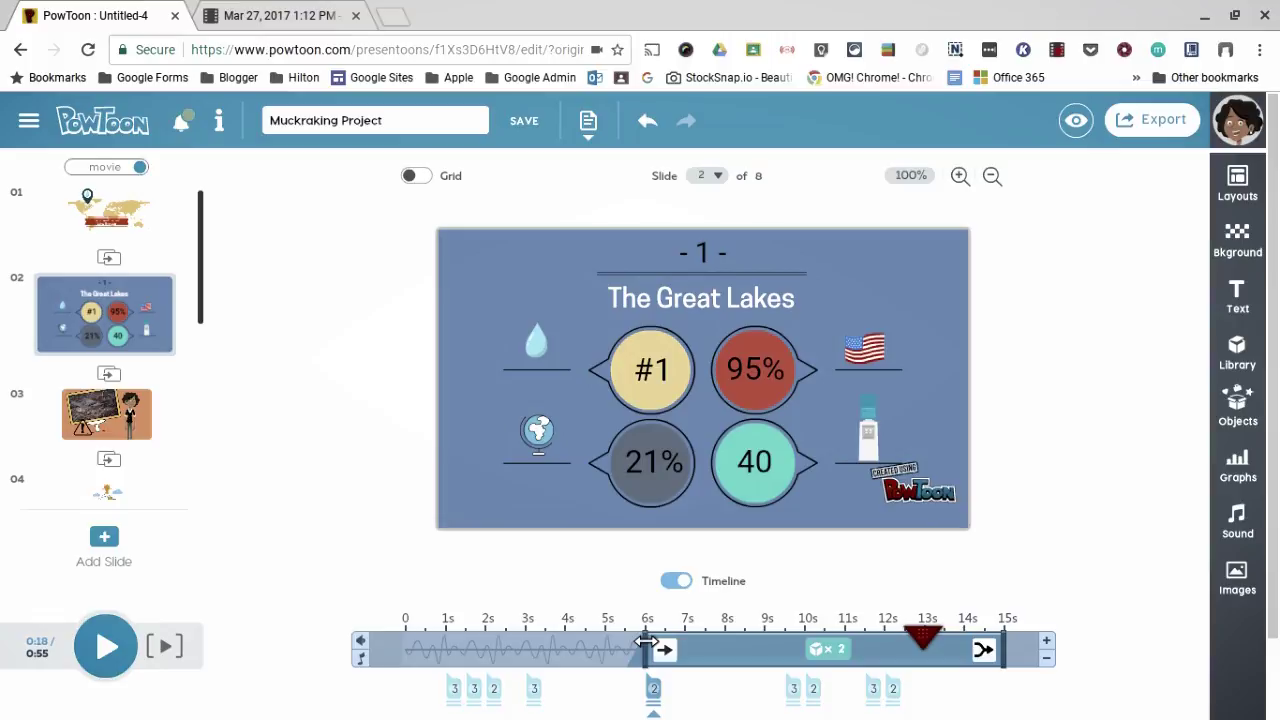
Step: Set the 21% bundle to enter around 5.5 seconds
{"action": "left_click", "coordinate": [537, 690]}
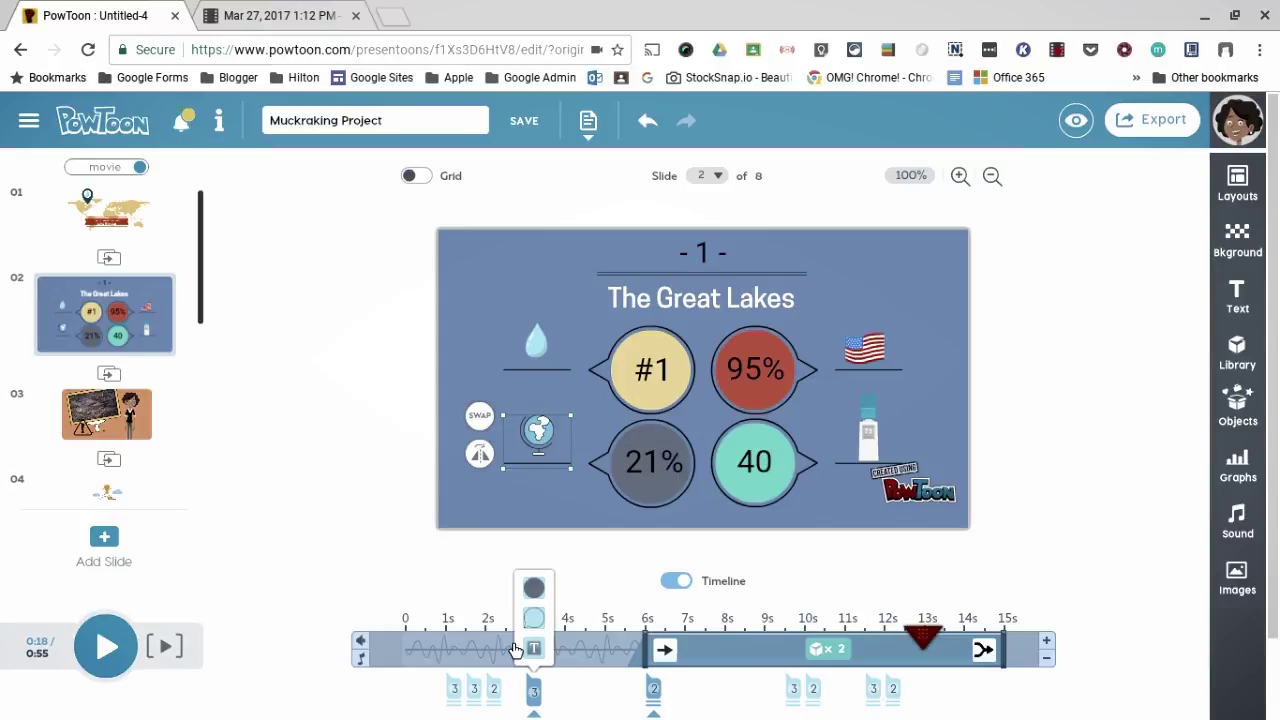
{"action": "left_click", "coordinate": [515, 650]}
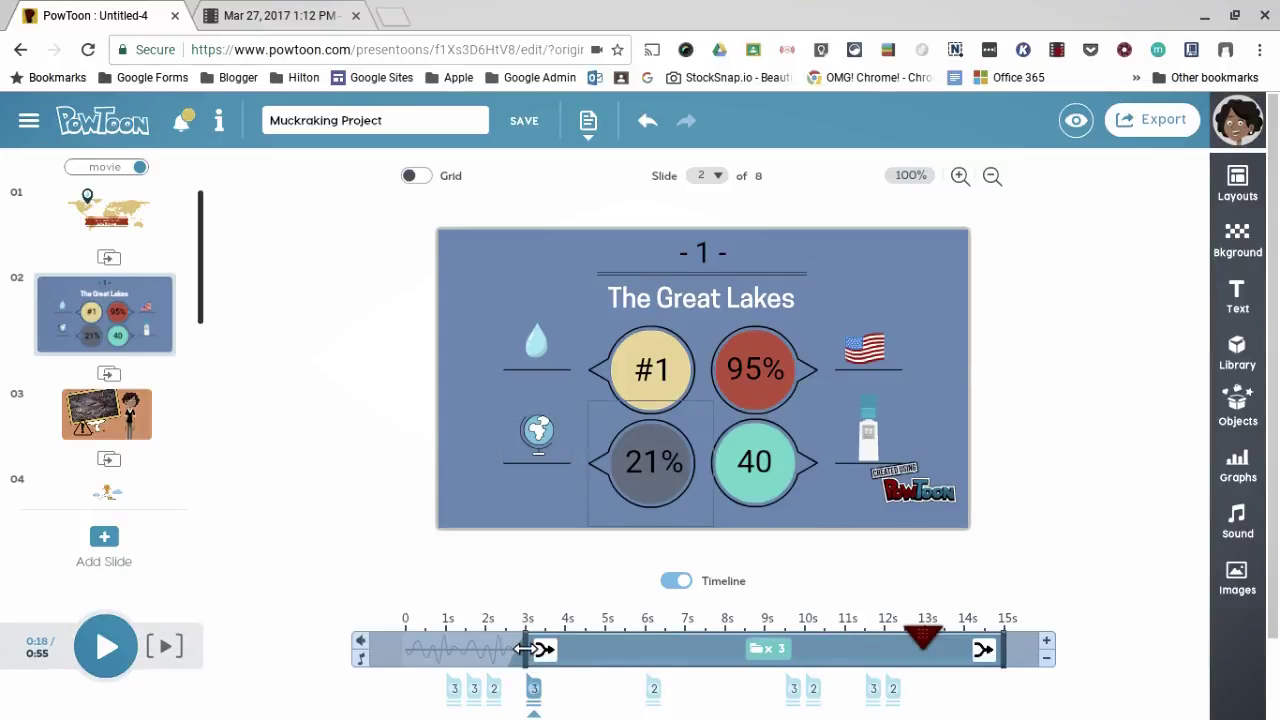
{"action": "left_click_drag", "start_coordinate": [523, 650], "coordinate": [667, 656]}
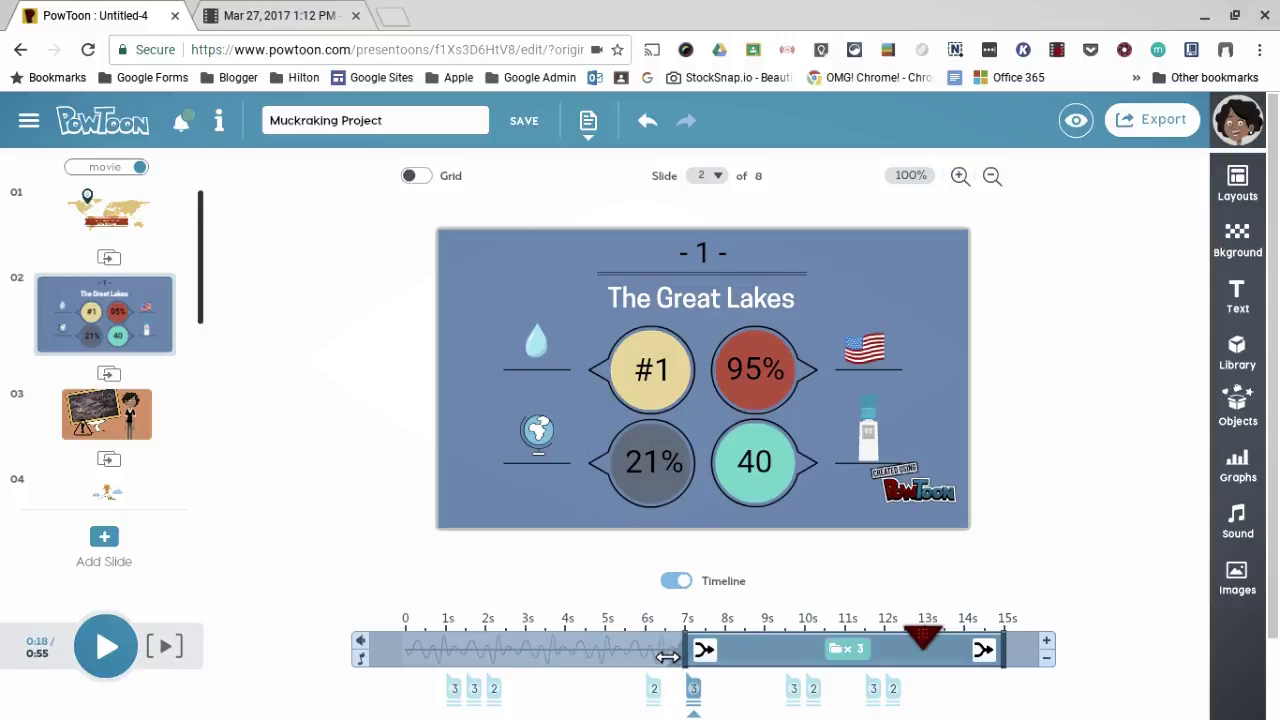
{"action": "mouse_move", "coordinate": [667, 656]}
{"action": "left_mouse_down"}
{"action": "mouse_move", "coordinate": [565, 675]}
{"action": "mouse_move", "coordinate": [605, 668]}
{"action": "left_mouse_up"}
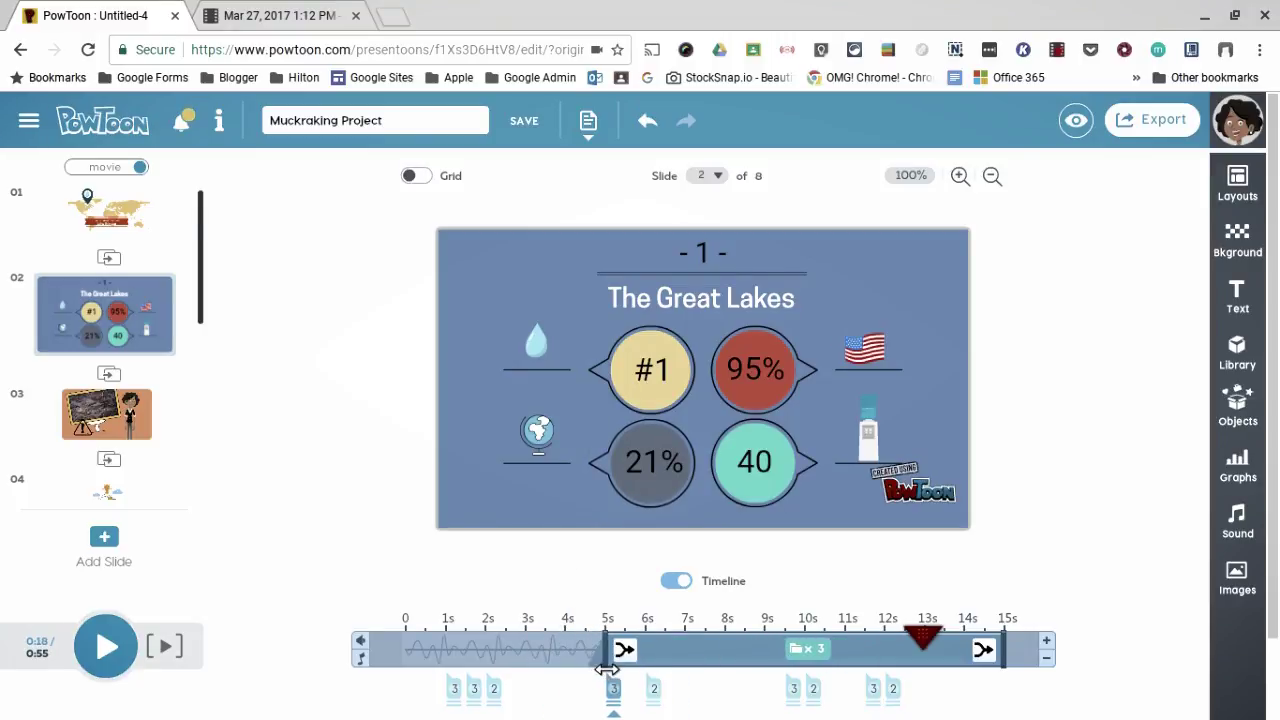
{"action": "left_click_drag", "start_coordinate": [605, 668], "coordinate": [622, 668]}
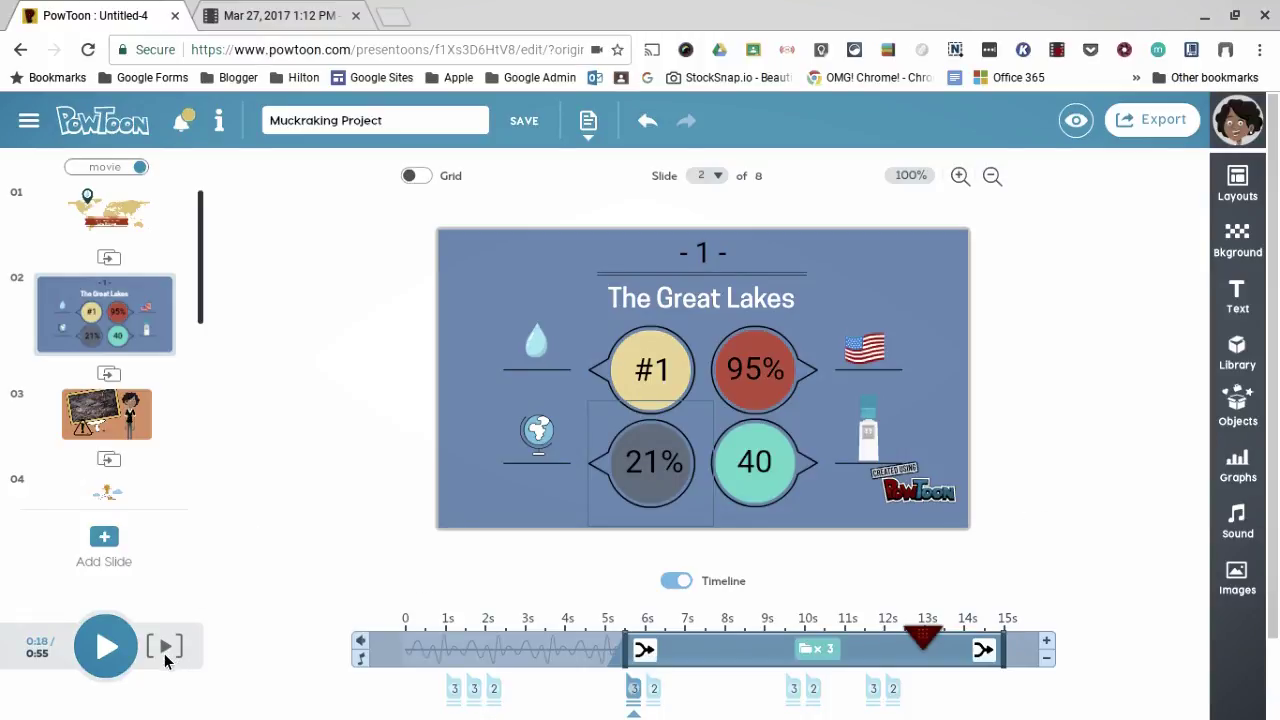
{"action": "left_click", "coordinate": [166, 648]}
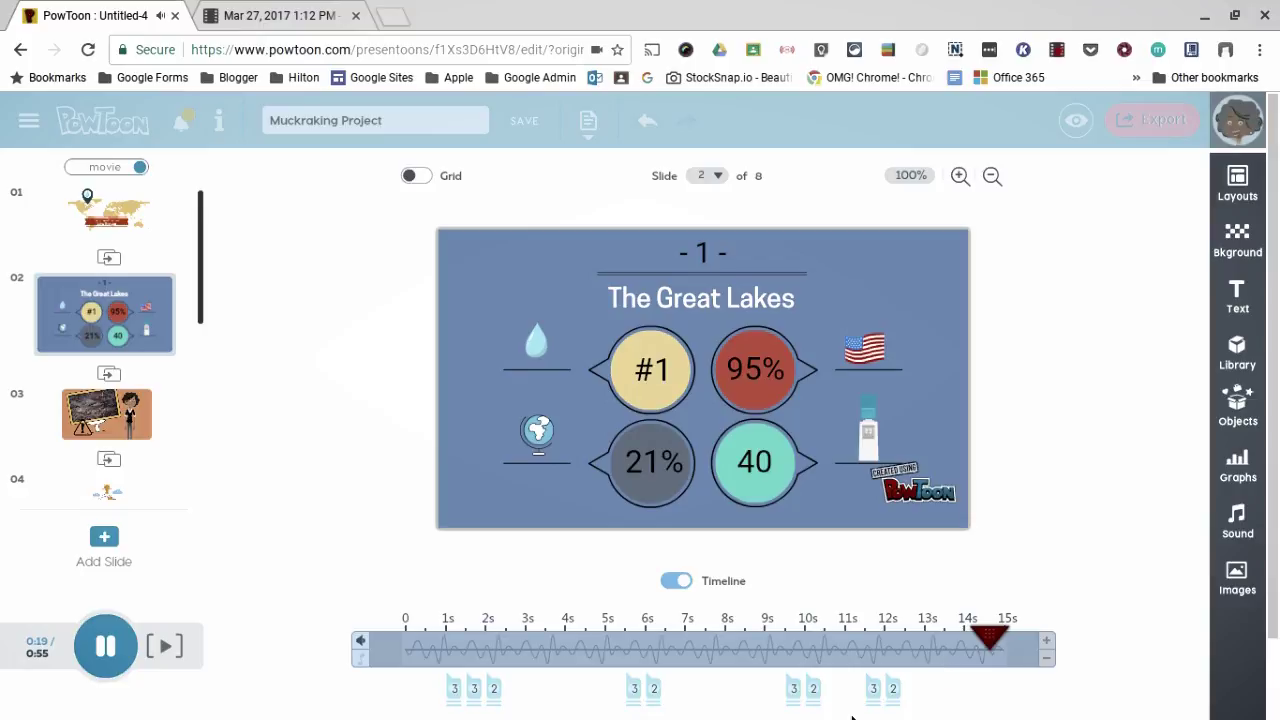
{"action": "left_click", "coordinate": [940, 648]}
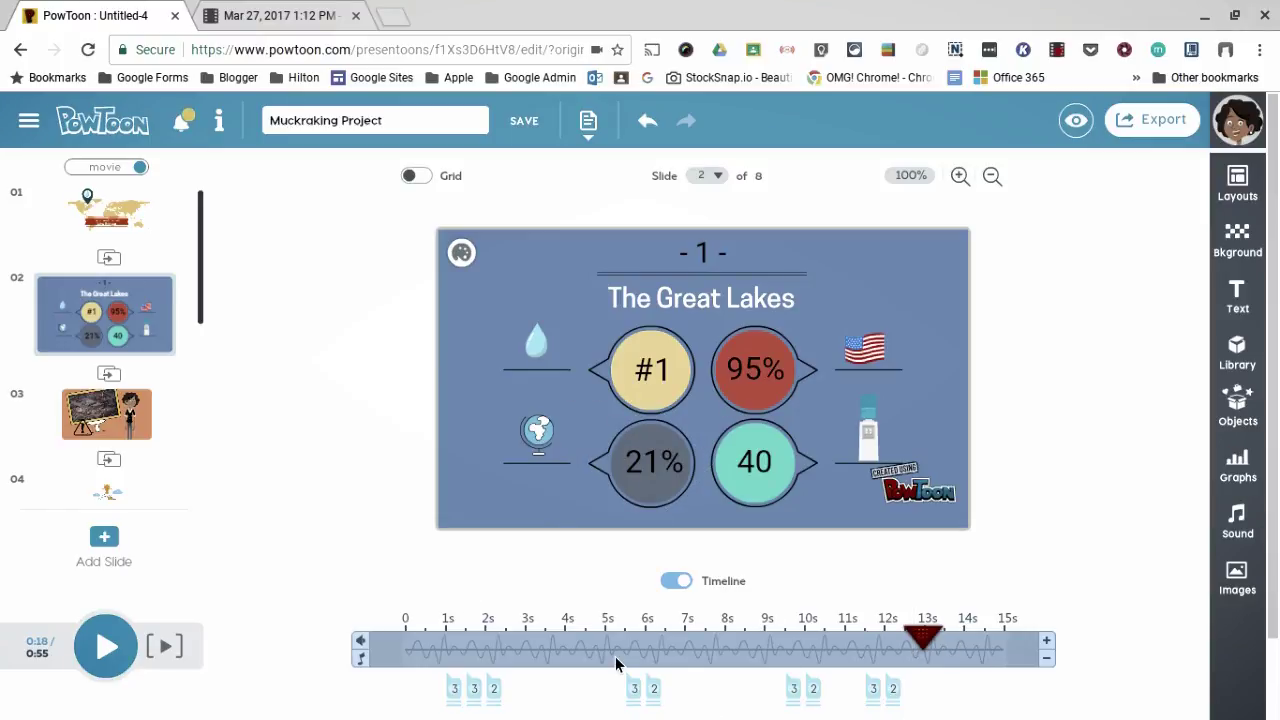
{"action": "left_click", "coordinate": [455, 688]}
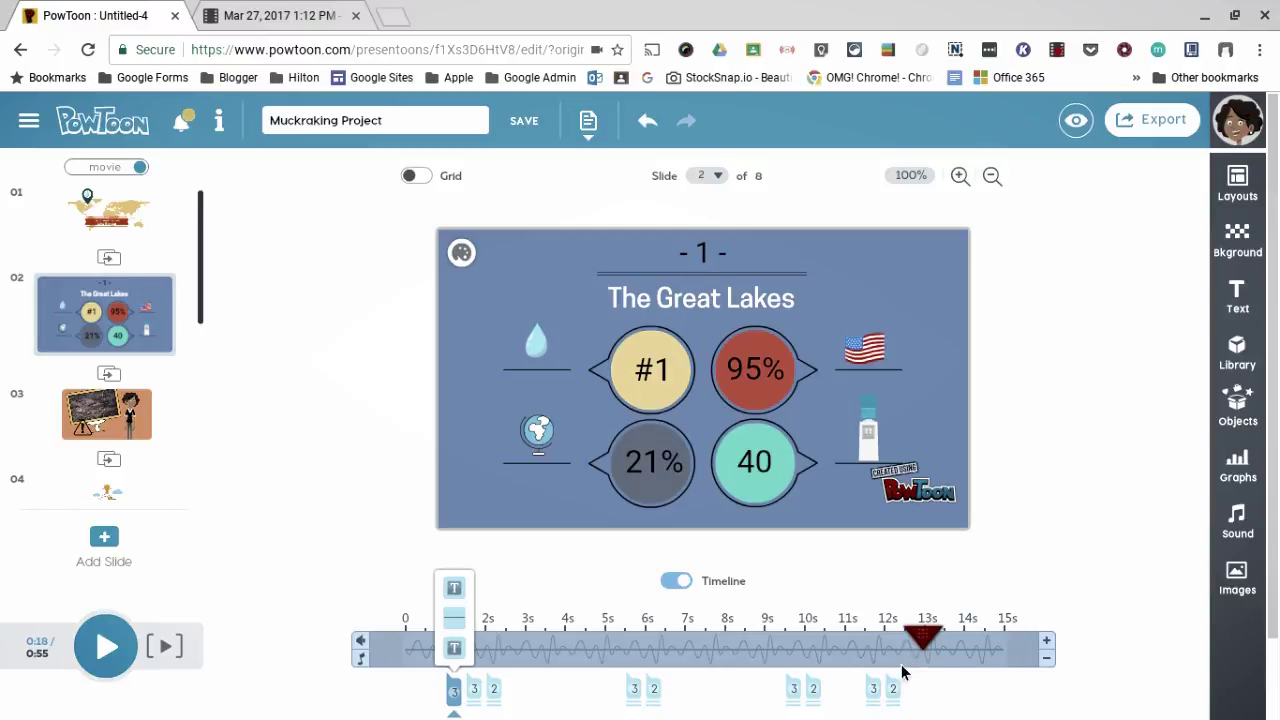
{"action": "left_click", "coordinate": [900, 700]}
{"action": "left_click", "coordinate": [895, 690]}
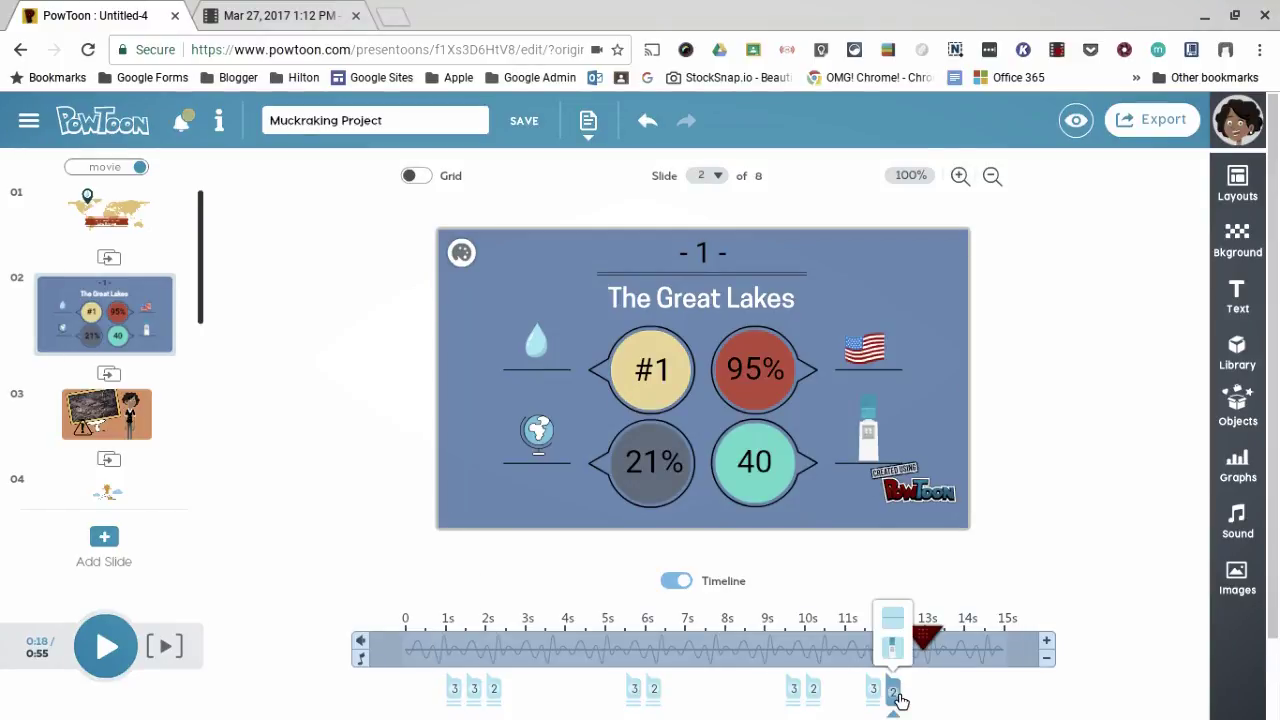
{"action": "left_click", "coordinate": [893, 656]}
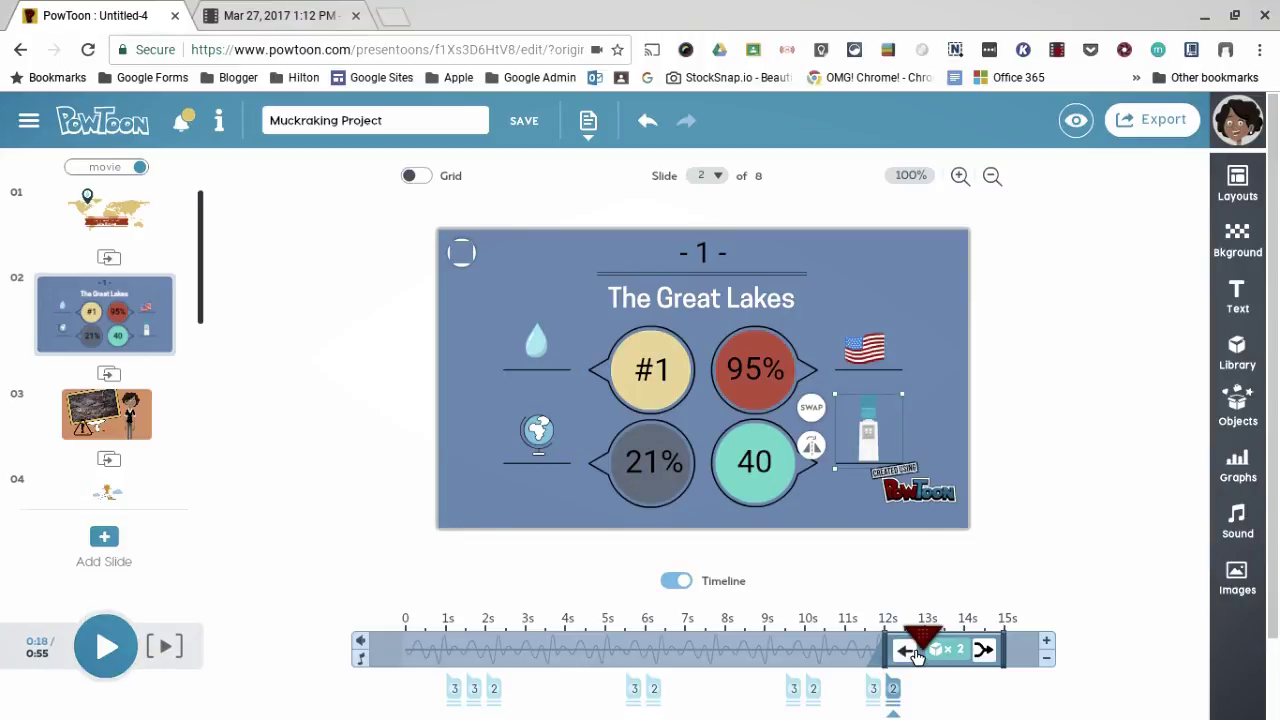
{"action": "left_click", "coordinate": [915, 654]}
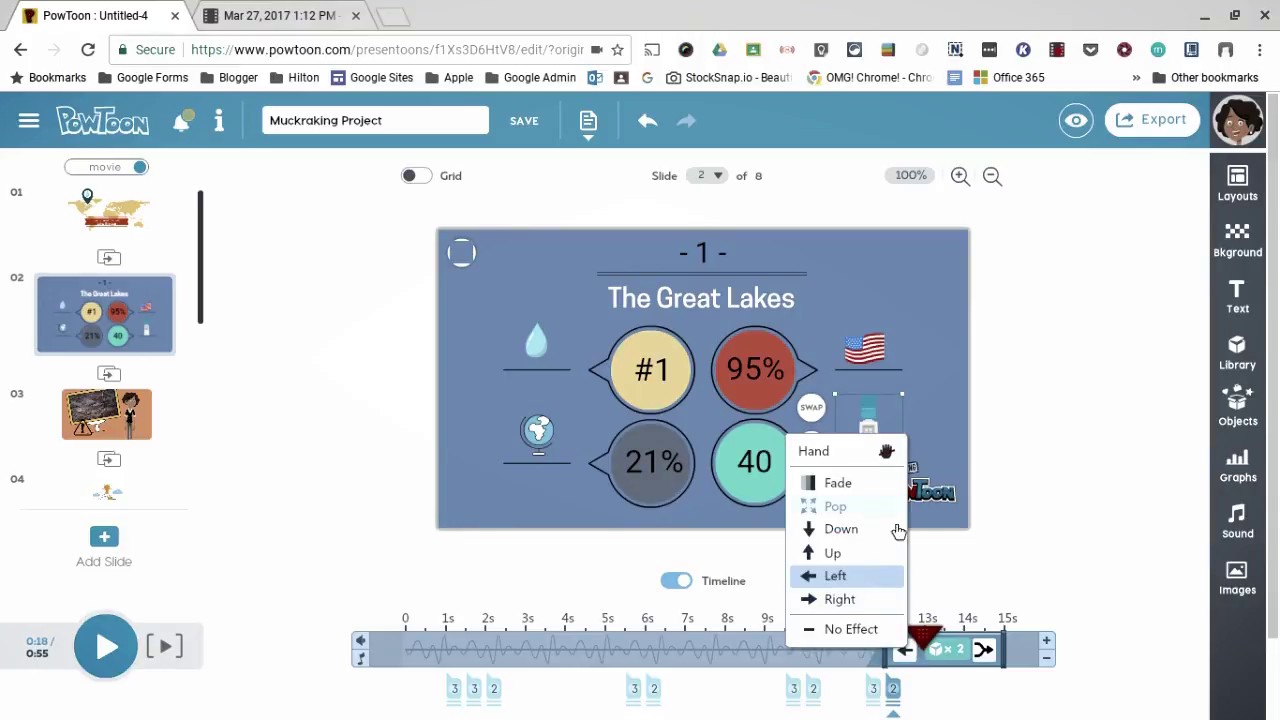
{"action": "left_click", "coordinate": [1070, 436]}
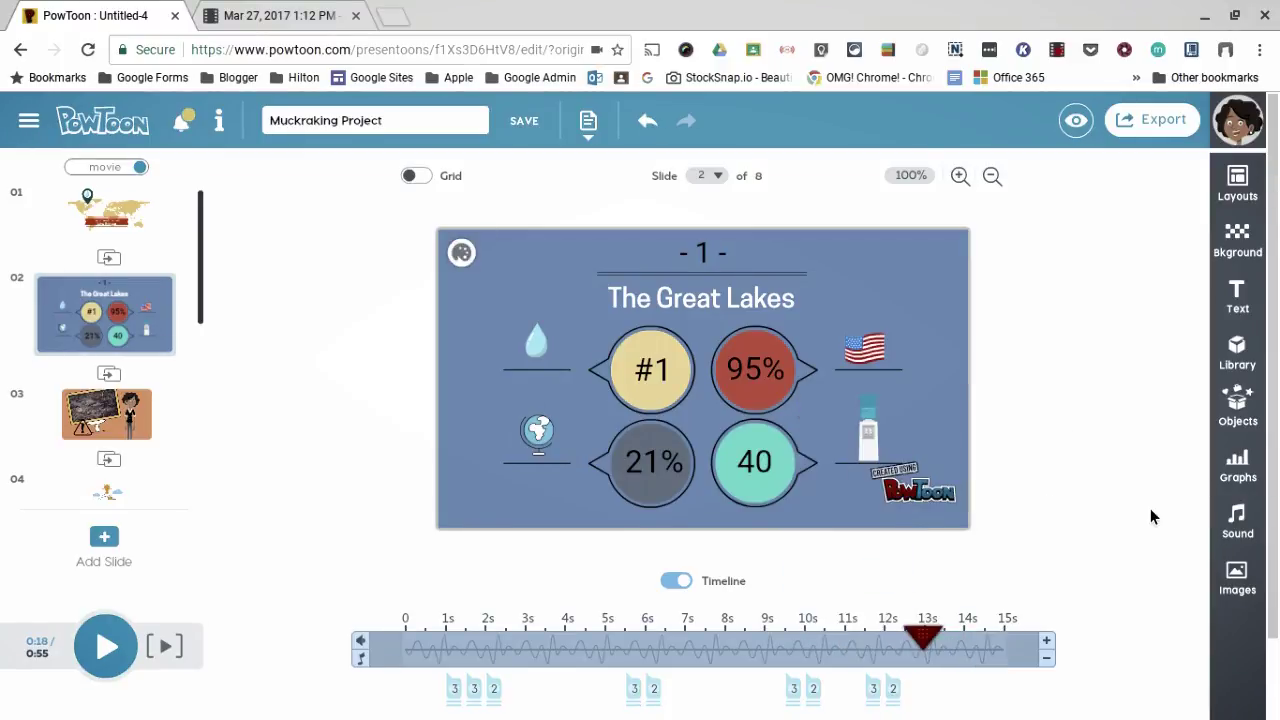
Step: Record a per-slide voiceover for the Great Lakes slide from the Sound options
{"action": "left_click", "coordinate": [1240, 520]}
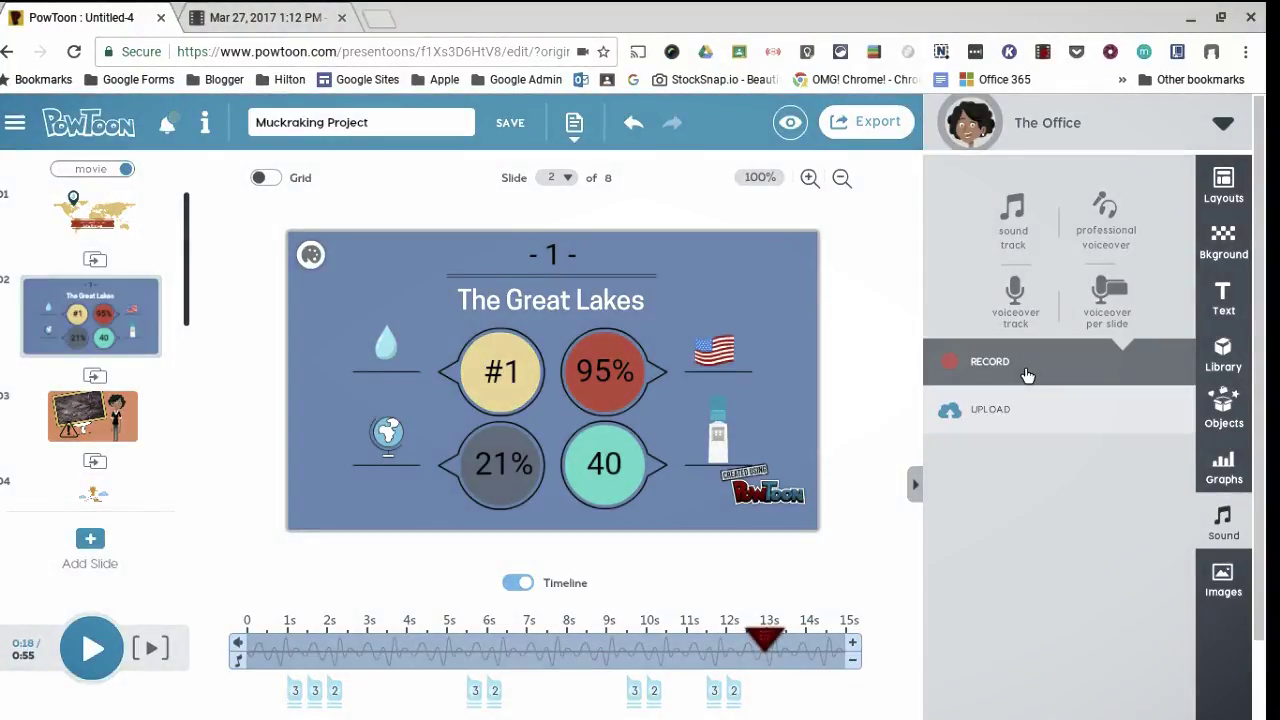
{"action": "left_click", "coordinate": [1027, 374]}
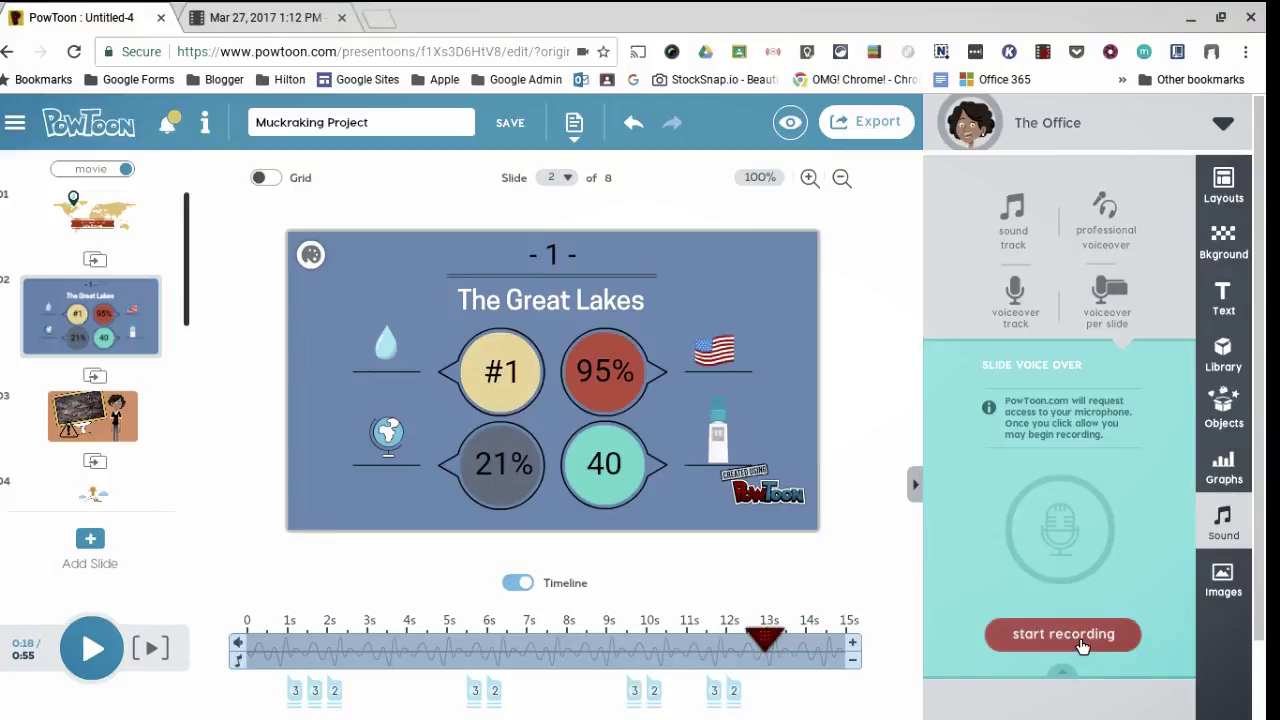
{"action": "left_click", "coordinate": [1080, 645]}
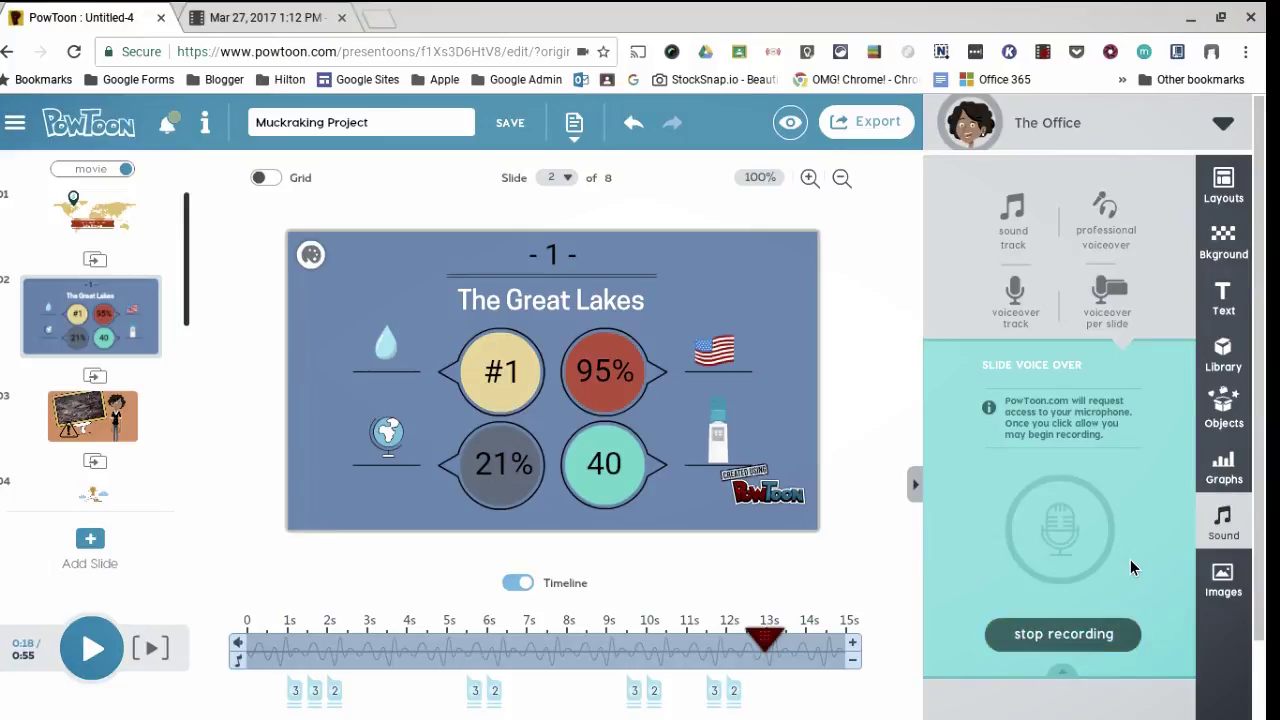